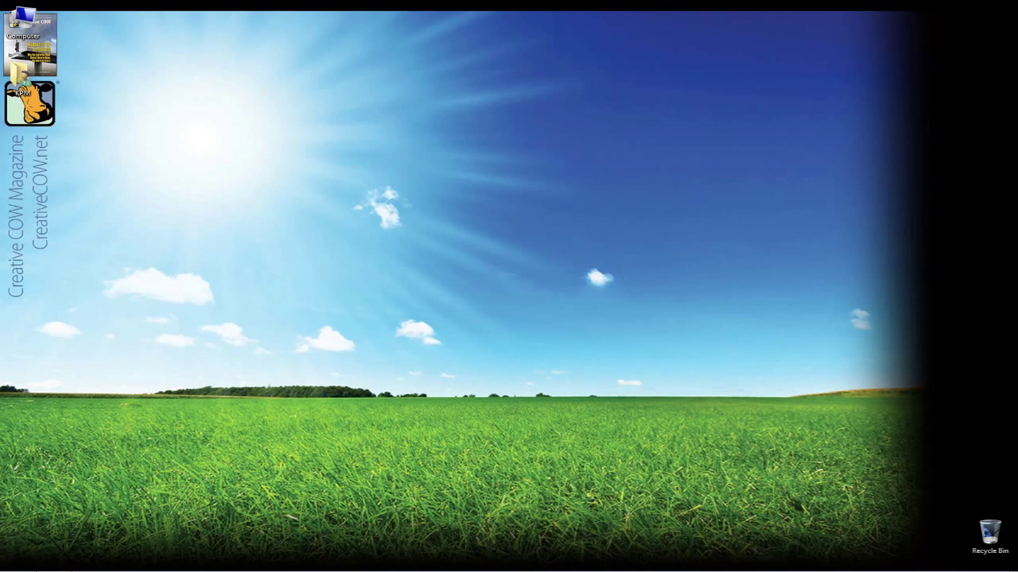
# Switch to Avid Symphony and review the Window options of the Composer settings, leaving them without changes
pyautogui.hotkey('alt', 'Tab')
pyautogui.hotkey('alt', 'Tab')
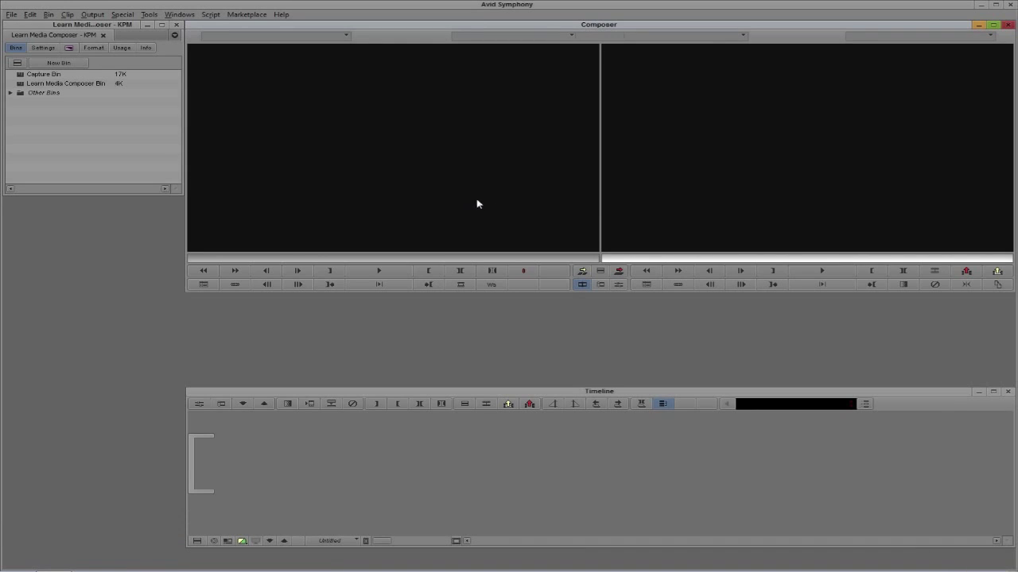
pyautogui.click(42, 48)
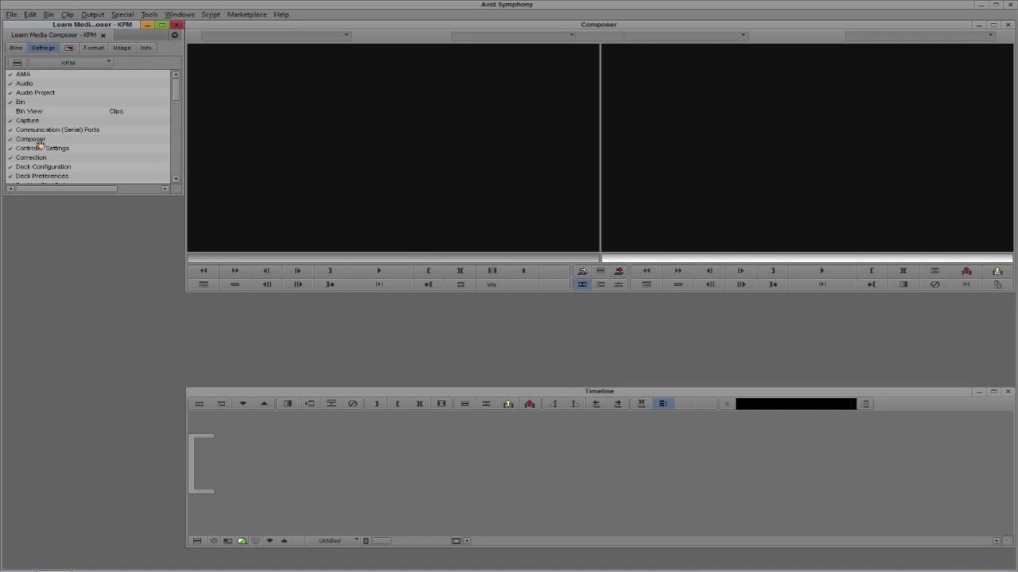
pyautogui.doubleClick(38, 141)
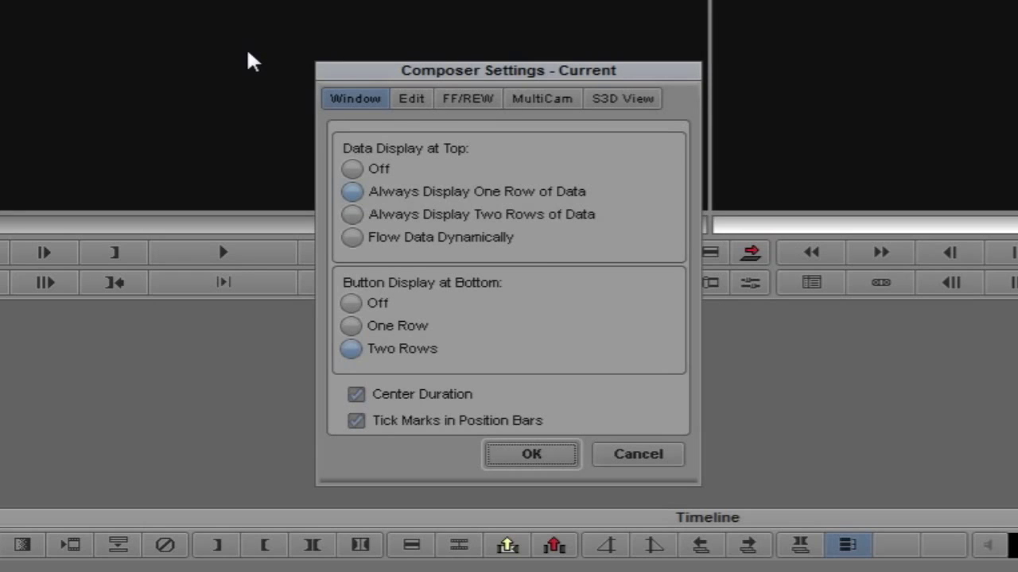
pyautogui.moveTo(442, 81); pyautogui.dragTo(403, 109)
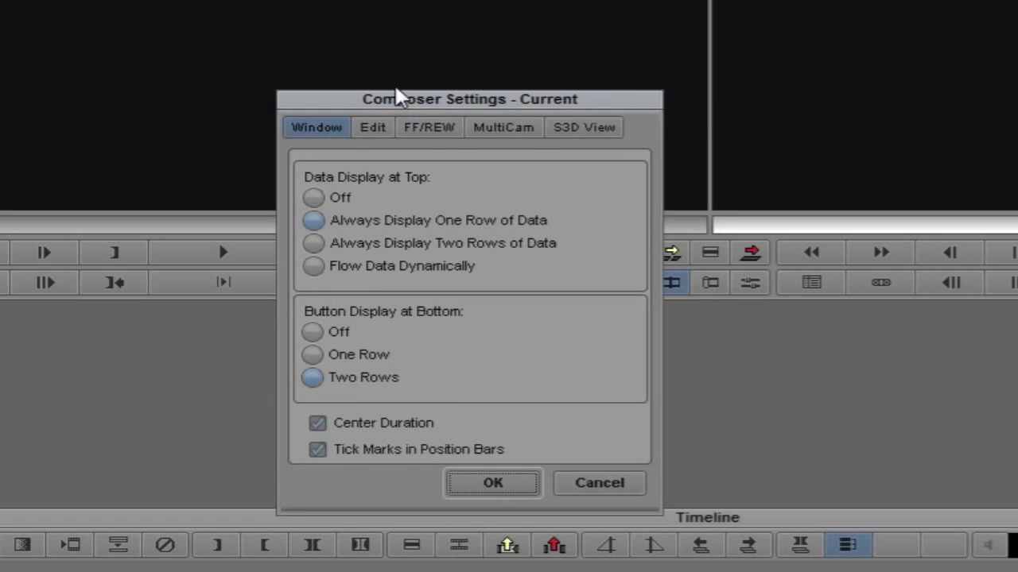
pyautogui.click(592, 486)
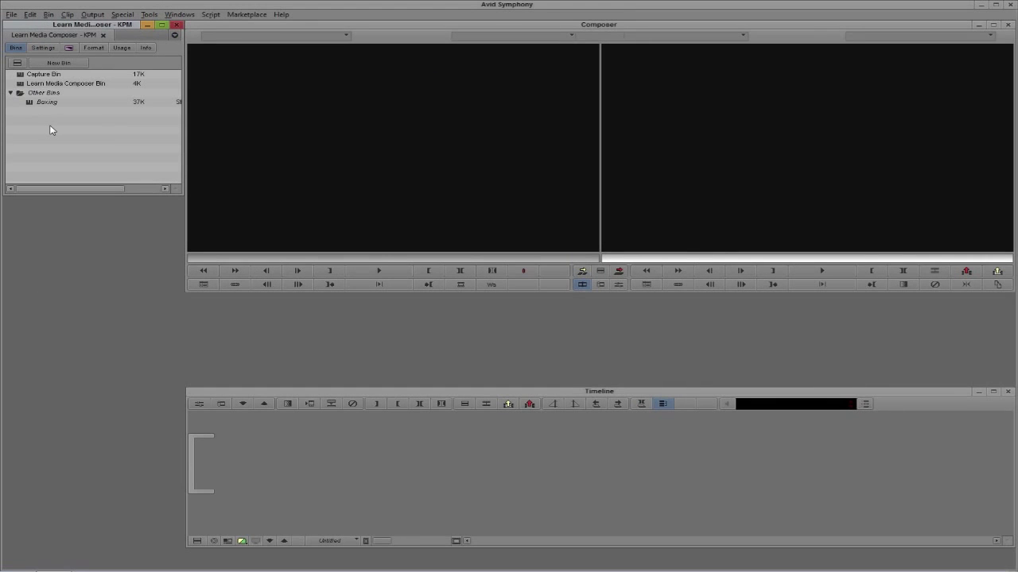
# Open the Gliding bin from the Stock Footage project folder and place its resized window below the project window
pyautogui.hotkey('ctrl', 'o')
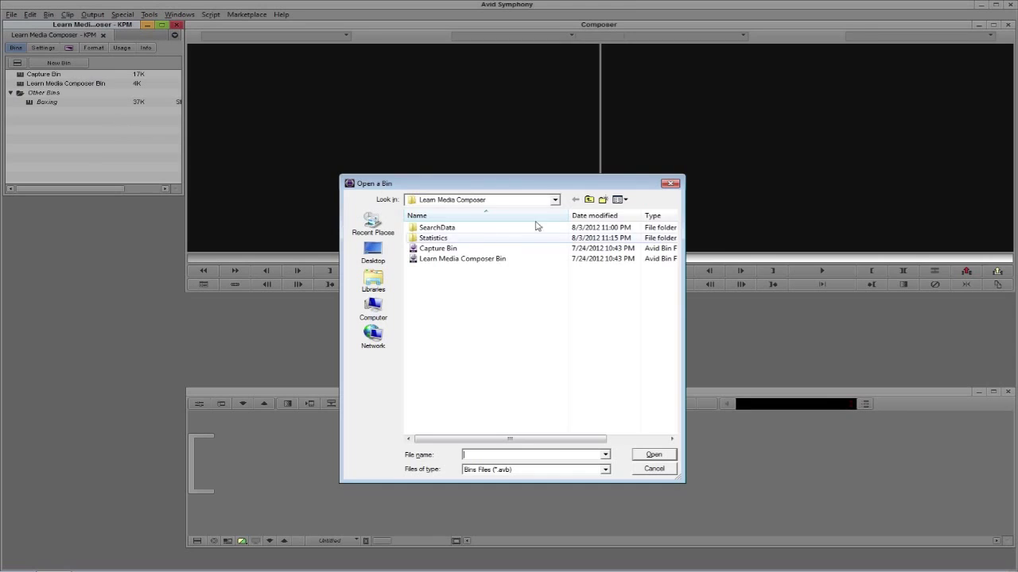
pyautogui.click(589, 199)
pyautogui.doubleClick(445, 291)
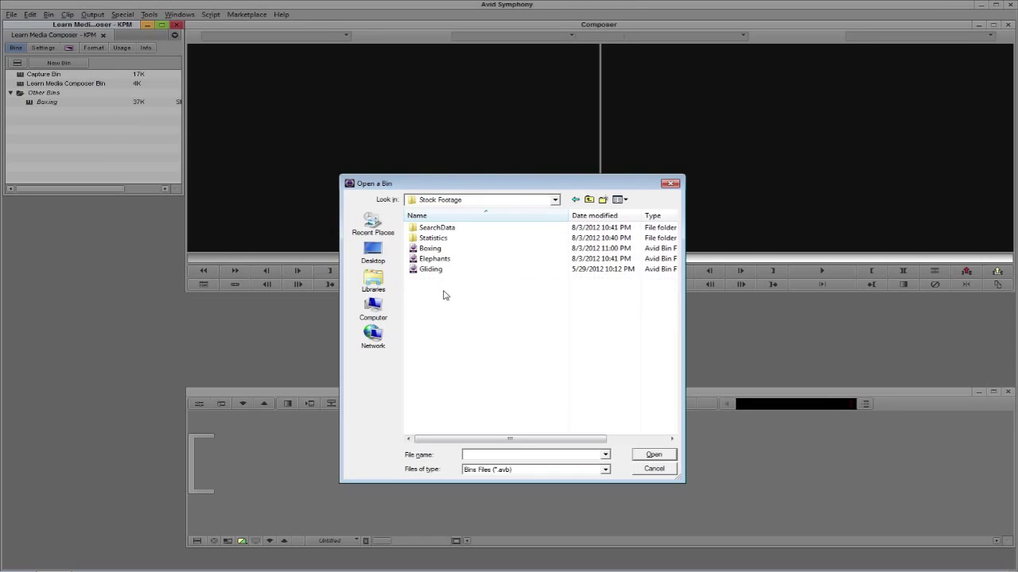
pyautogui.doubleClick(429, 270)
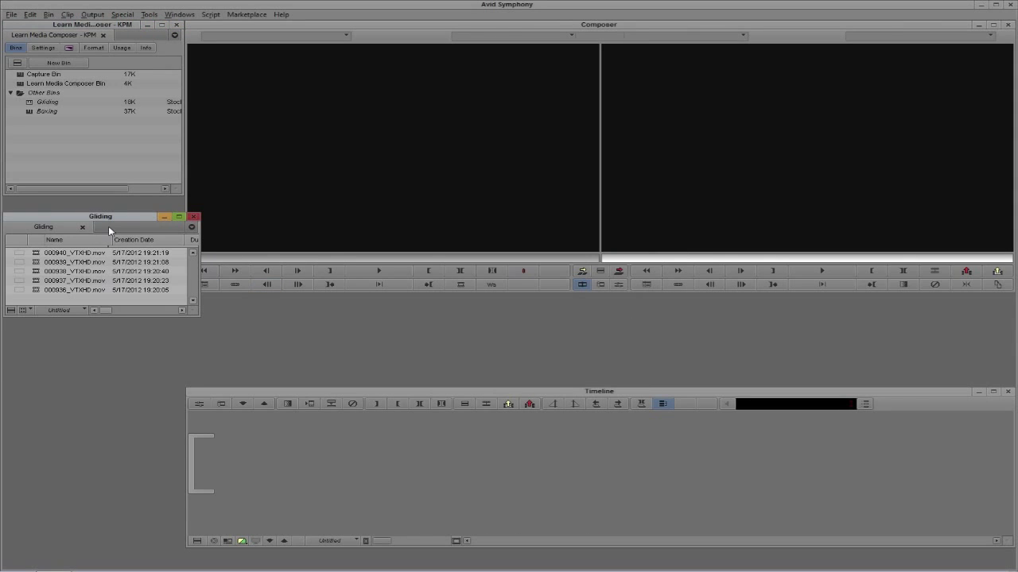
pyautogui.moveTo(110, 230); pyautogui.dragTo(112, 291)
pyautogui.moveTo(194, 363); pyautogui.dragTo(172, 401)
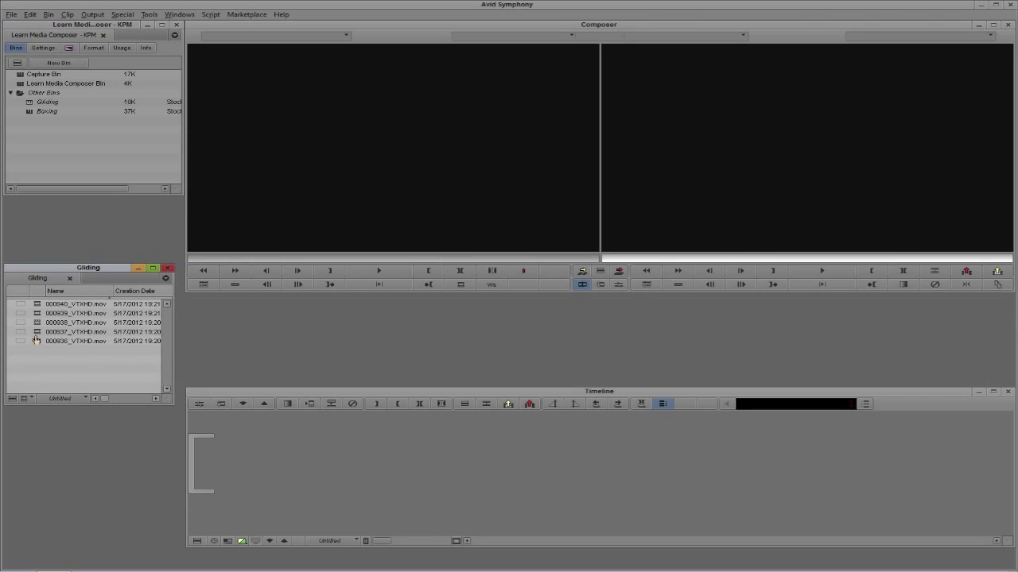
# Load 000937_VTXHD.mov, mark an in-to-out section about 3:05 long, splice it into a new sequence and park at 01:00:01:23
pyautogui.doubleClick(37, 332)
pyautogui.click(317, 259)
pyautogui.press('i')
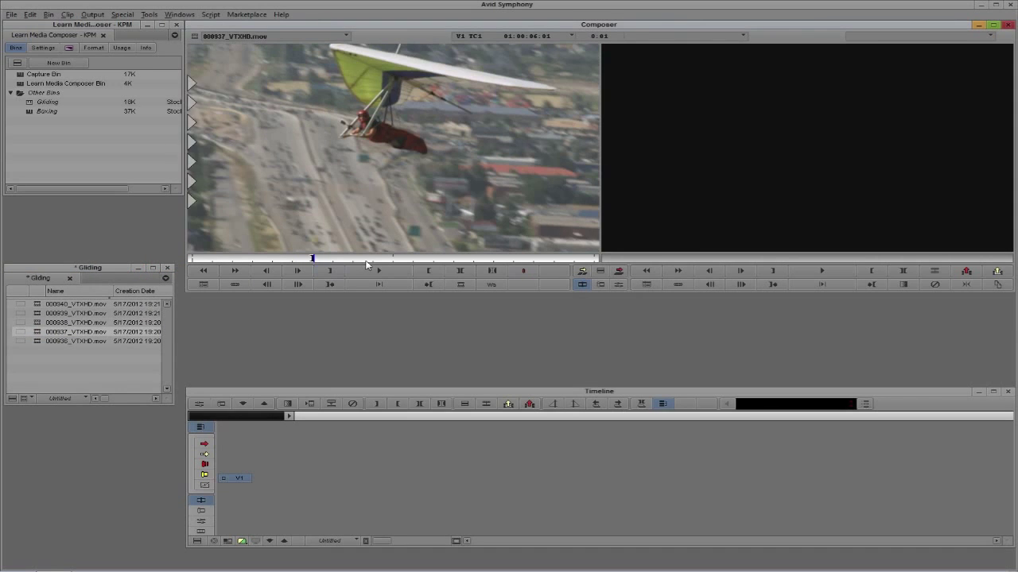
pyautogui.click(399, 260)
pyautogui.click(428, 270)
pyautogui.press('v')
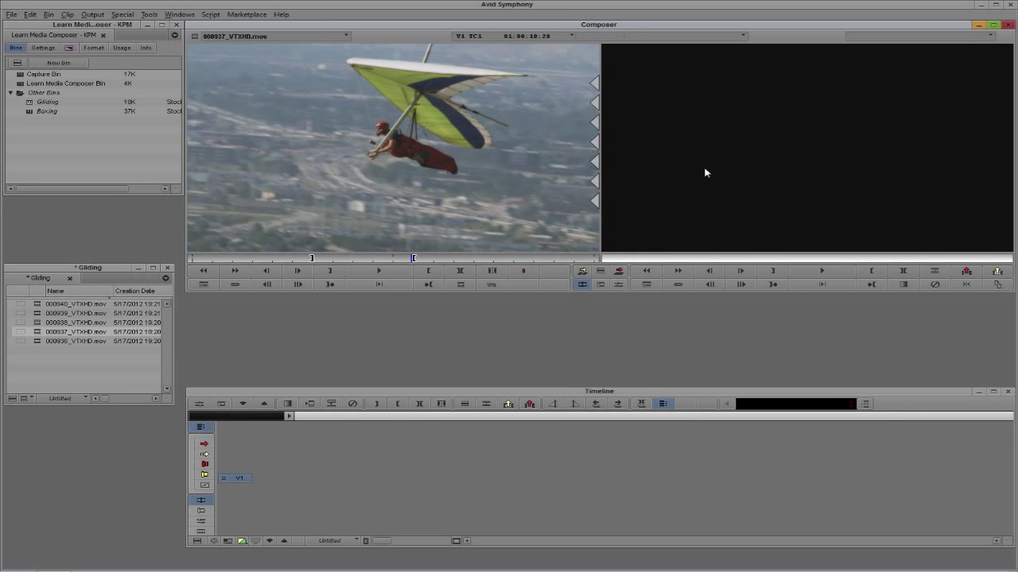
pyautogui.click(509, 465)
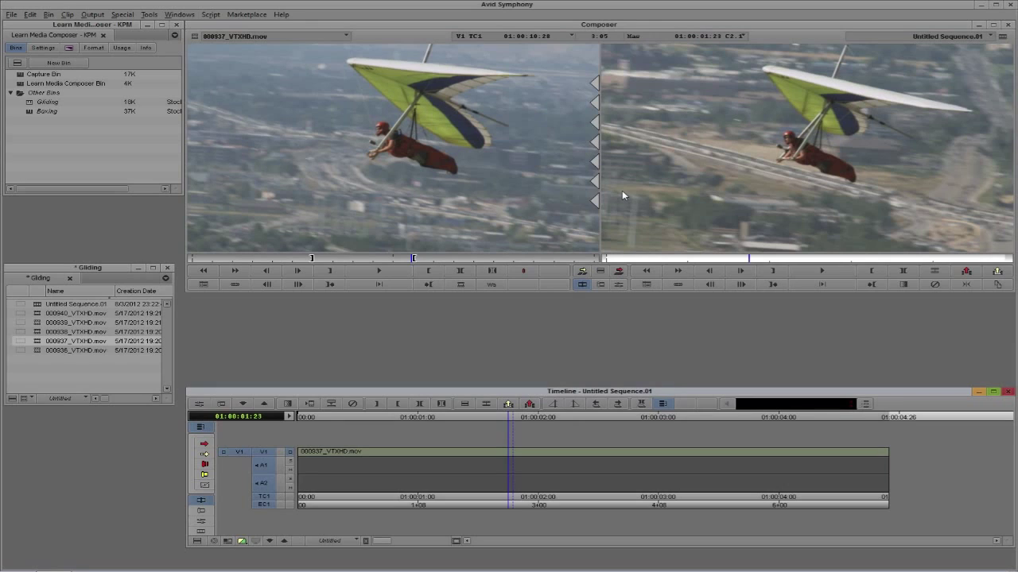
# Add video track V2 and overwrite a marked section of 000939_VTXHD.mov onto it, starting at 01:00:01:21 in the sequence
pyautogui.hotkey('ctrl', 'y')
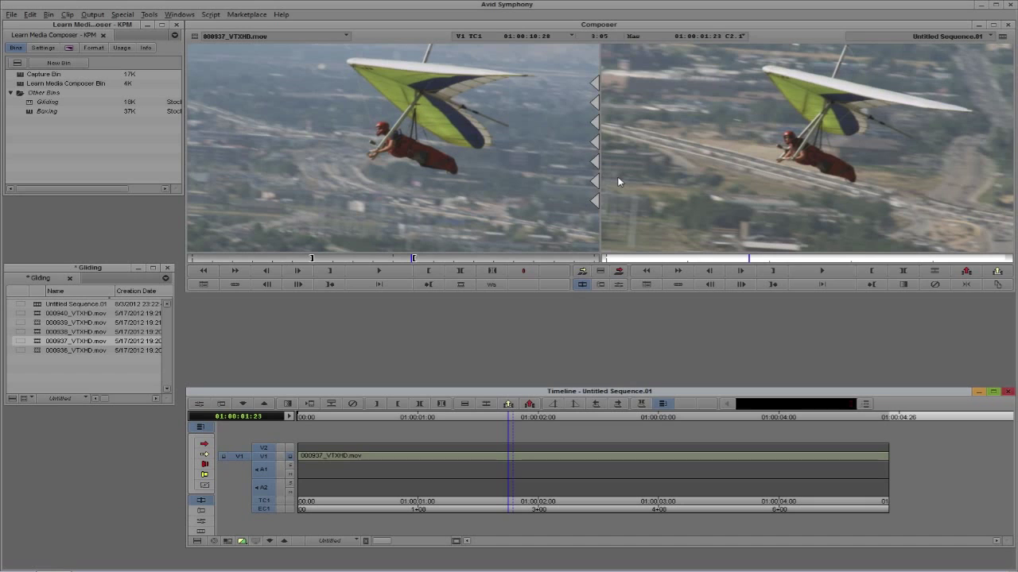
pyautogui.doubleClick(41, 323)
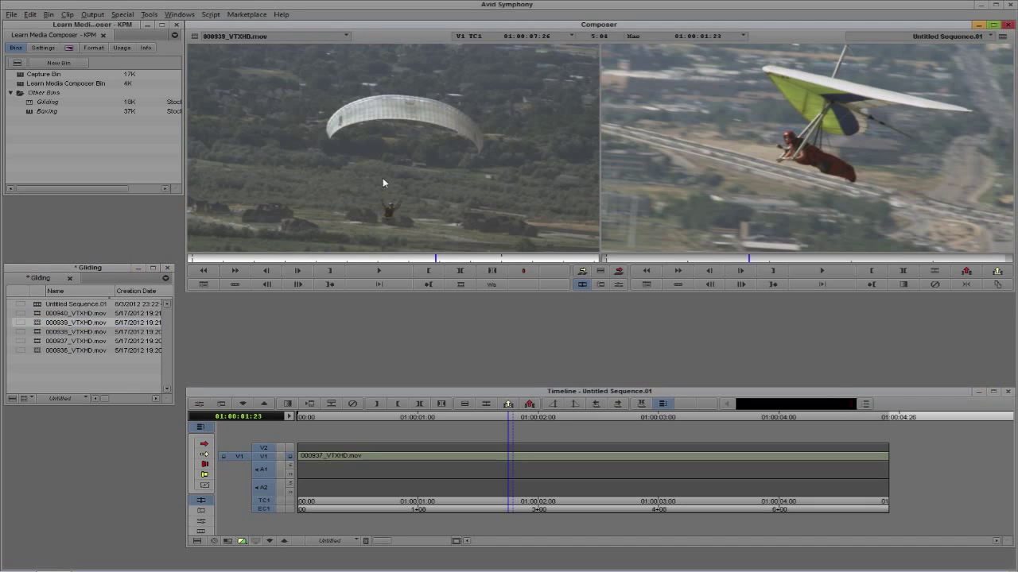
pyautogui.click(329, 270)
pyautogui.moveTo(322, 260); pyautogui.dragTo(398, 263)
pyautogui.click(503, 452)
pyautogui.press('i')
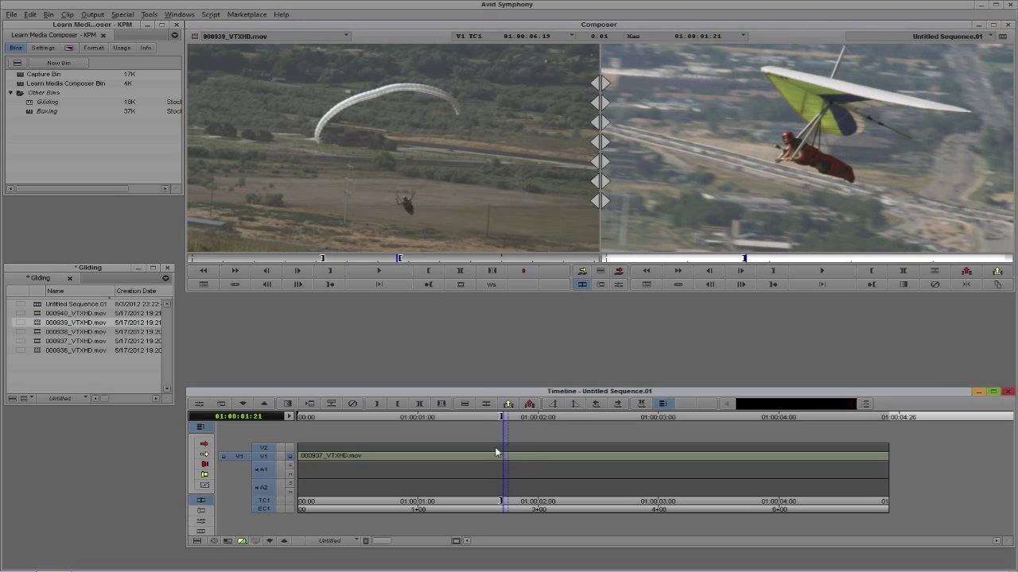
pyautogui.moveTo(265, 456); pyautogui.dragTo(264, 448)
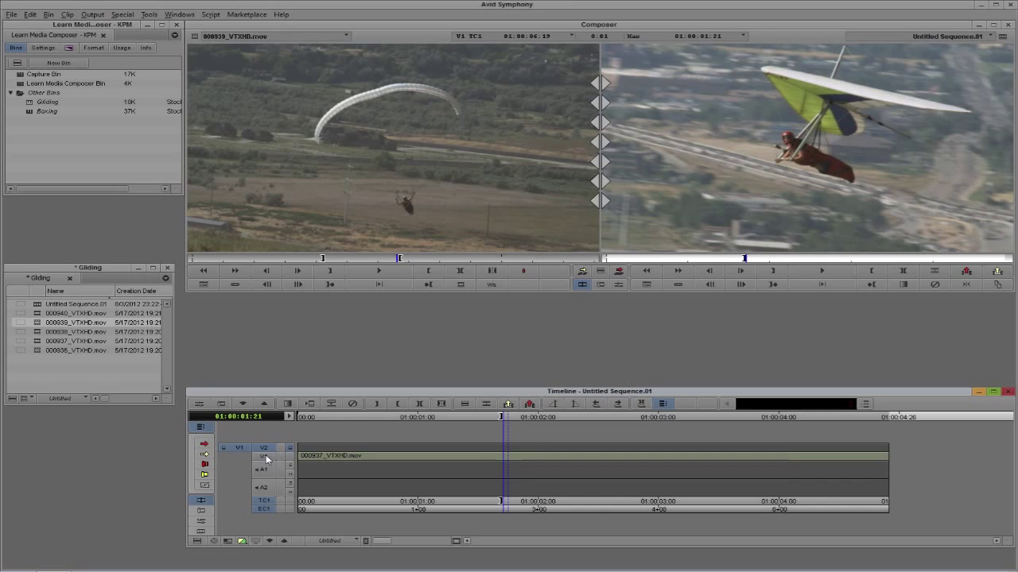
pyautogui.press('b')
pyautogui.click(629, 474)
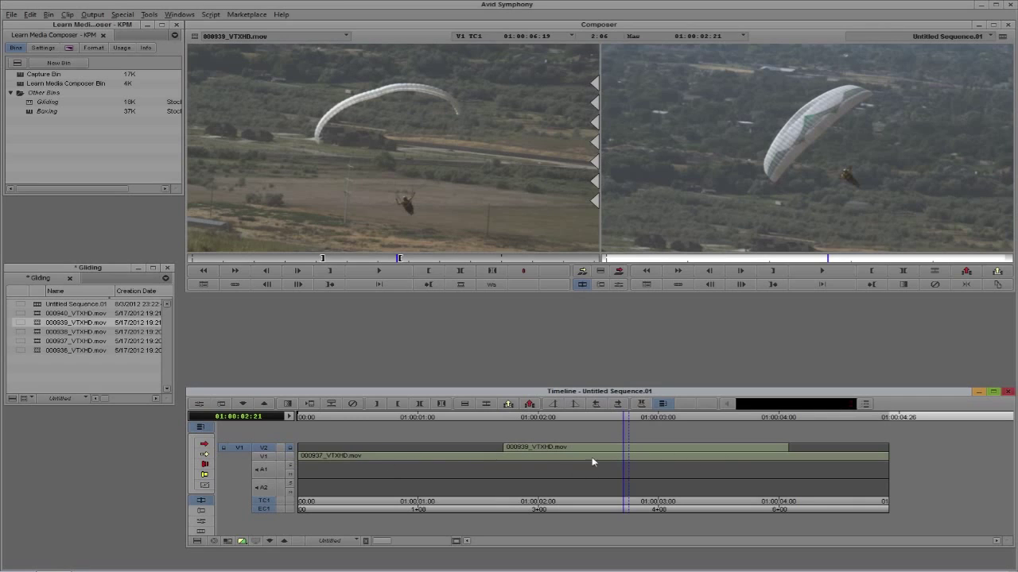
# Add video track V3, open the Boxing bin and overwrite a marked section of 000379_VTXHD.mov onto the new track
pyautogui.hotkey('ctrl', 'y')
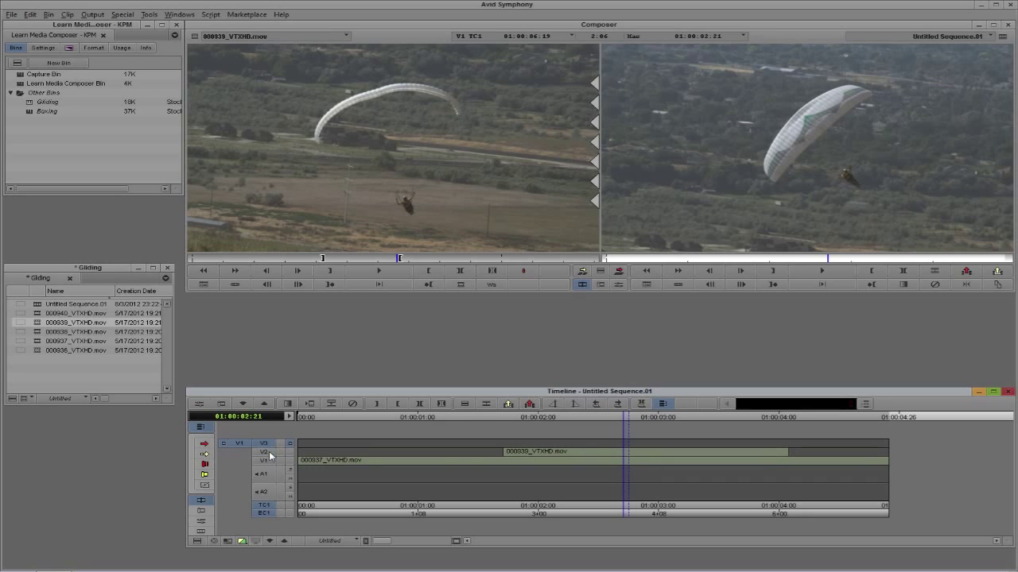
pyautogui.doubleClick(29, 112)
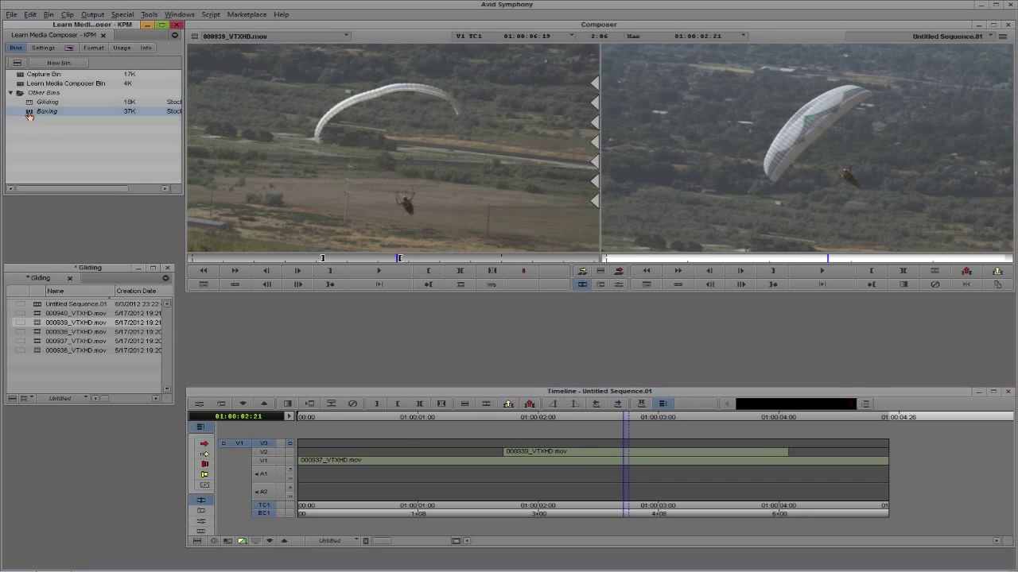
pyautogui.doubleClick(27, 309)
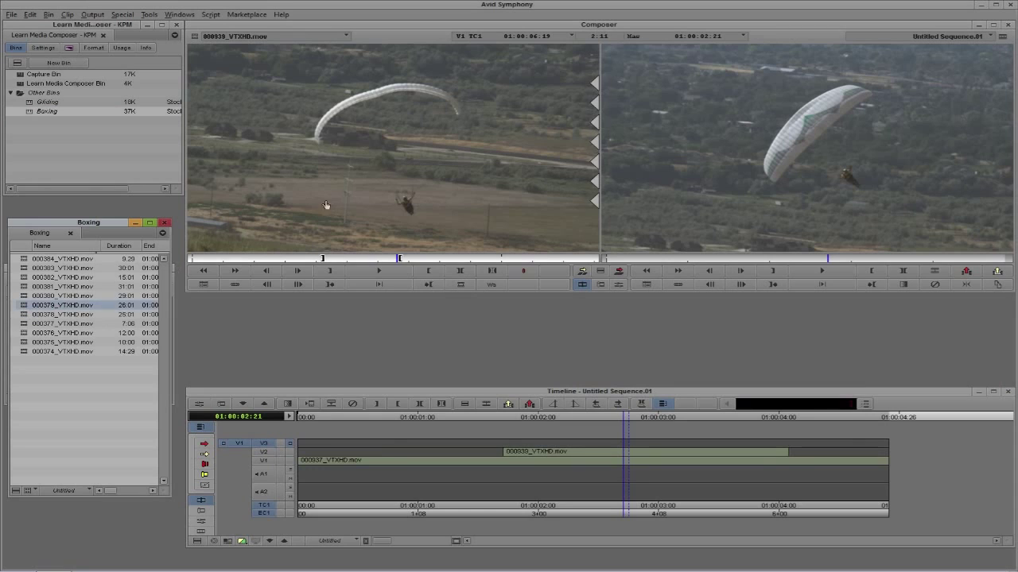
pyautogui.moveTo(529, 465); pyautogui.dragTo(585, 452)
pyautogui.press('b')
# Extract the excess of the V3 boxing clip from 01:00:04:19 to the sequence end and park at 01:00:03:16
pyautogui.press('i')
pyautogui.press('End')
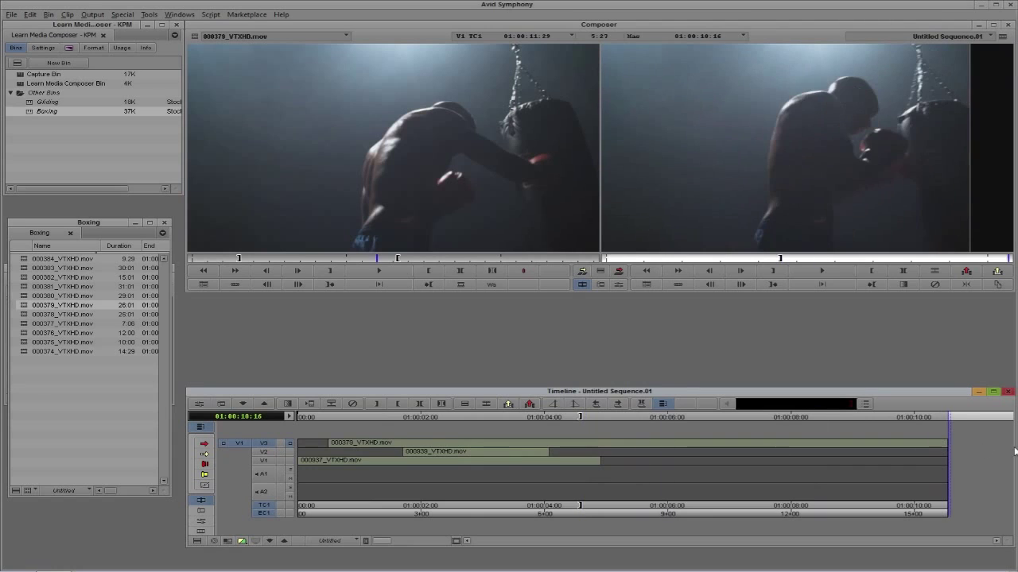
pyautogui.press('x')
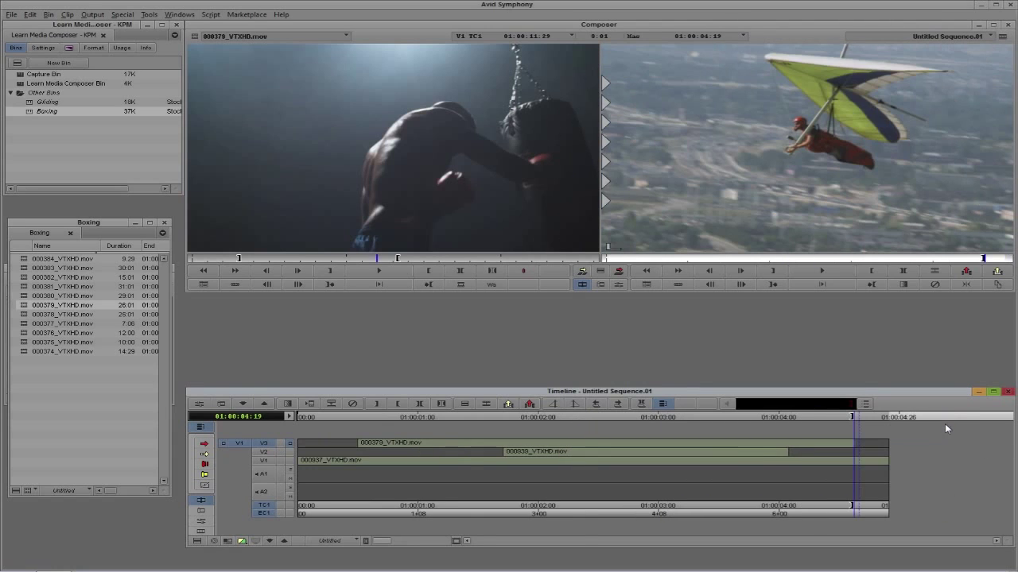
pyautogui.click(740, 457)
pyautogui.click(727, 453)
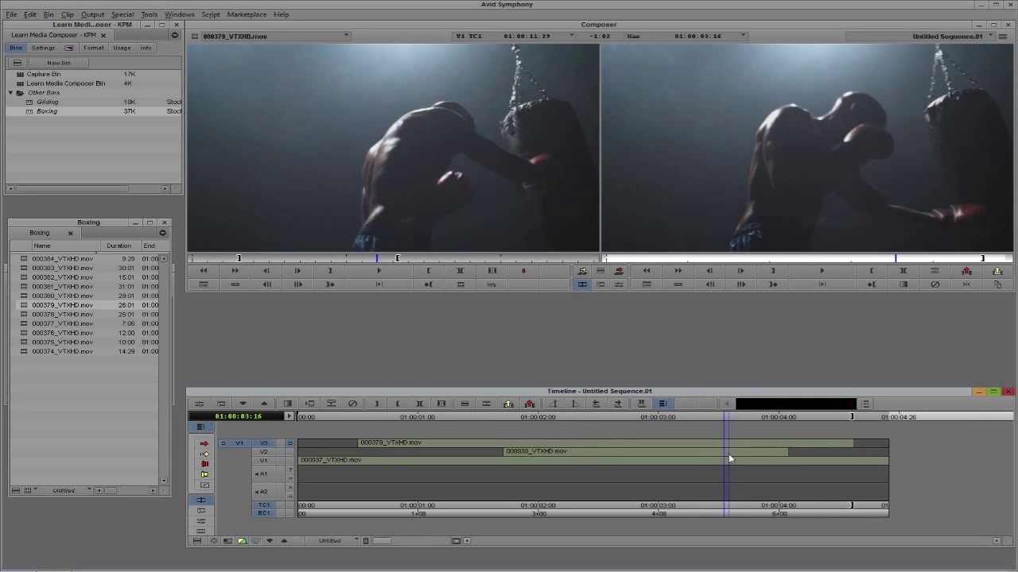
# Examine the data display and Center Duration options in the Composer settings, leaving them without changes
pyautogui.click(44, 48)
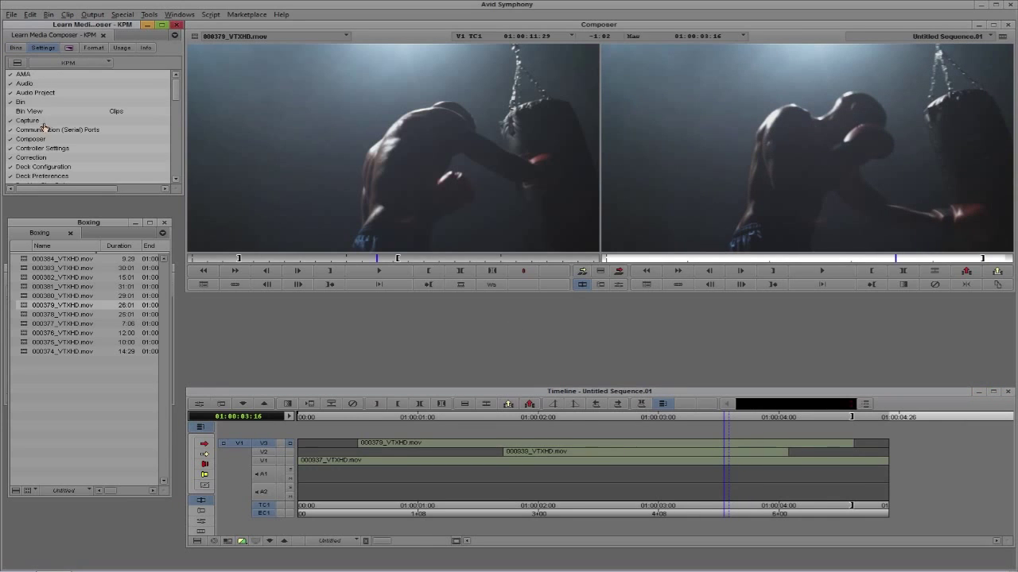
pyautogui.doubleClick(40, 140)
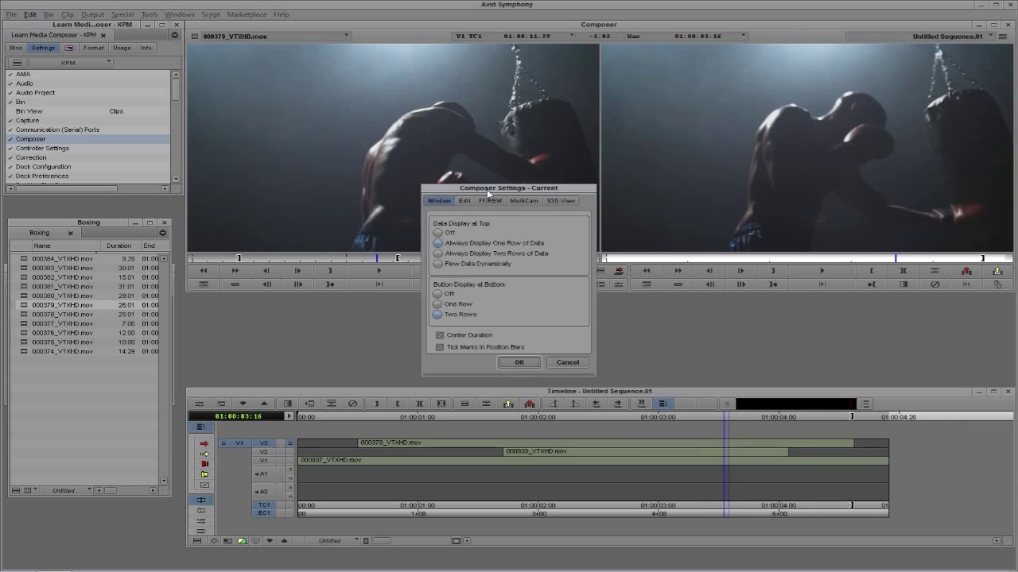
pyautogui.moveTo(489, 194); pyautogui.dragTo(300, 225)
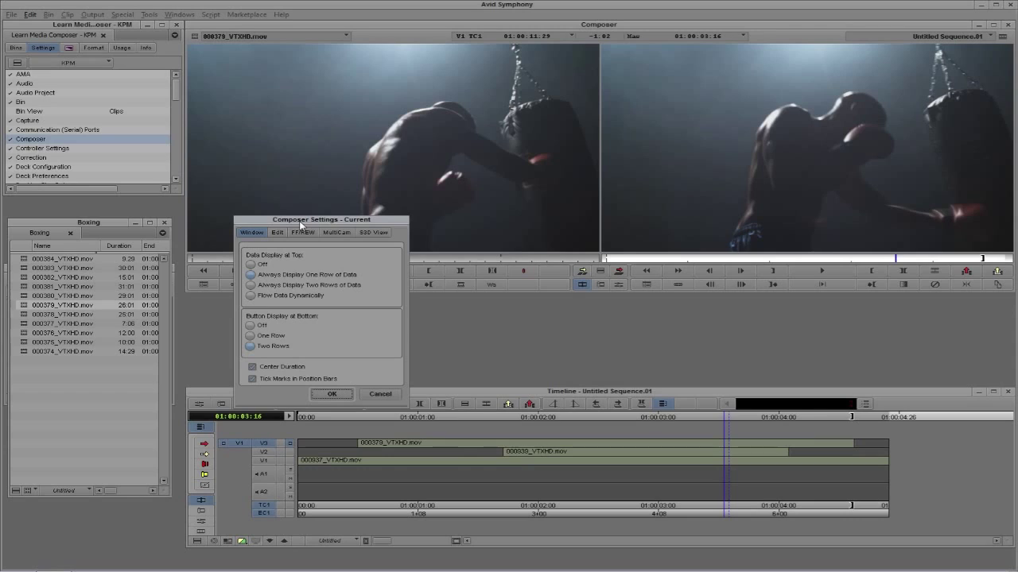
pyautogui.click(371, 392)
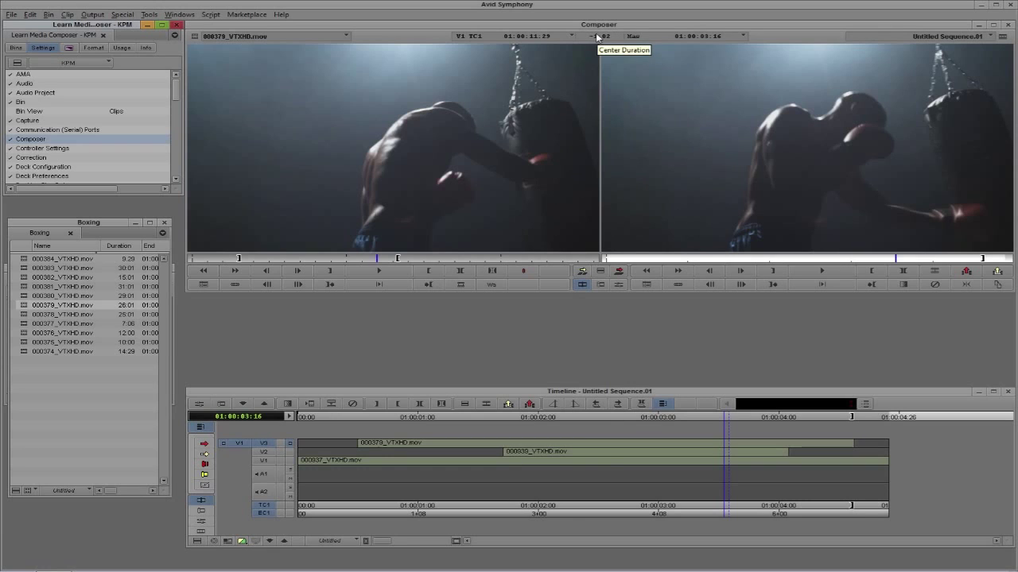
# Mark a range of 1:15 in the sequence ending at 01:00:03:06 and return the playhead to the sequence start
pyautogui.moveTo(557, 468); pyautogui.dragTo(686, 478)
pyautogui.press('o')
pyautogui.press('i')
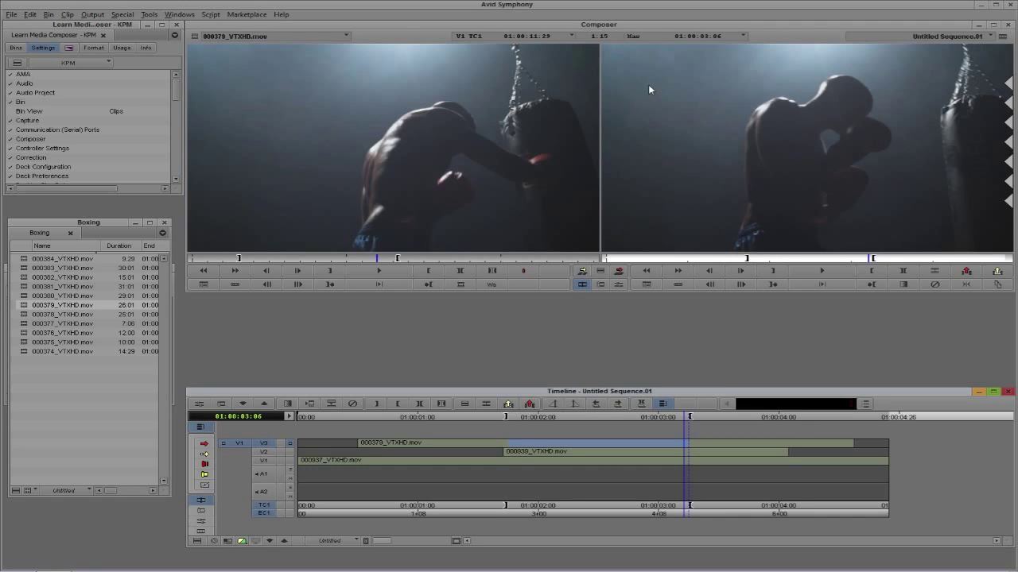
pyautogui.moveTo(617, 458); pyautogui.dragTo(286, 460)
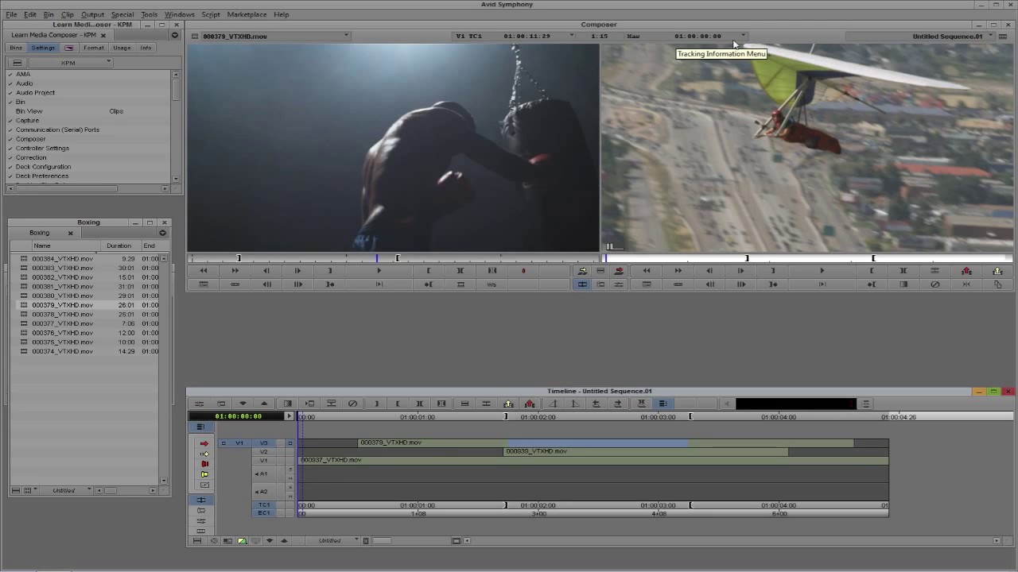
# Move Untitled Sequence.01 from the Gliding bin into the Learn Media Composer Bin and close the Gliding and Boxing bins
pyautogui.click(16, 49)
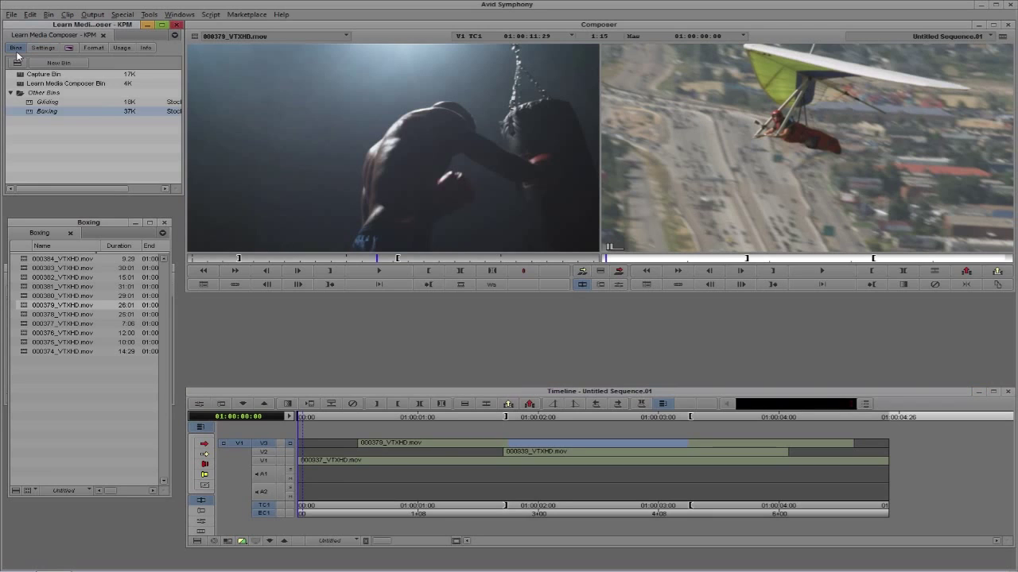
pyautogui.moveTo(85, 231); pyautogui.dragTo(292, 238)
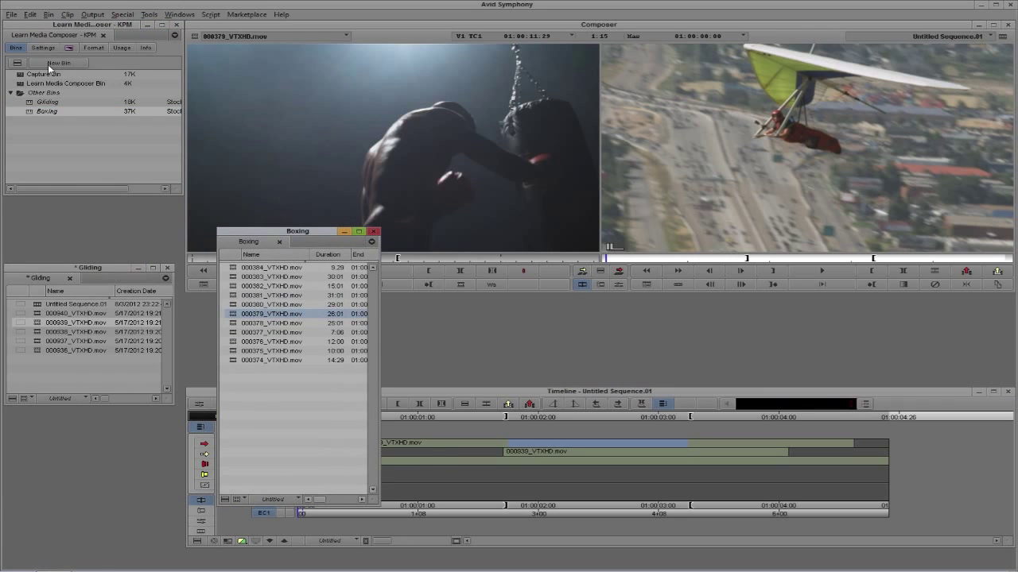
pyautogui.doubleClick(64, 83)
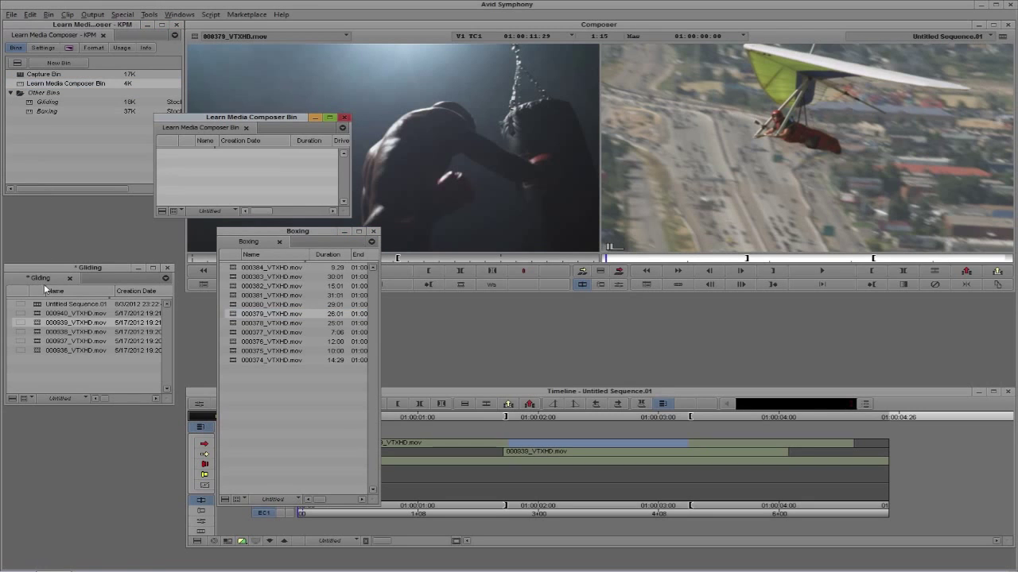
pyautogui.moveTo(36, 305); pyautogui.dragTo(209, 188)
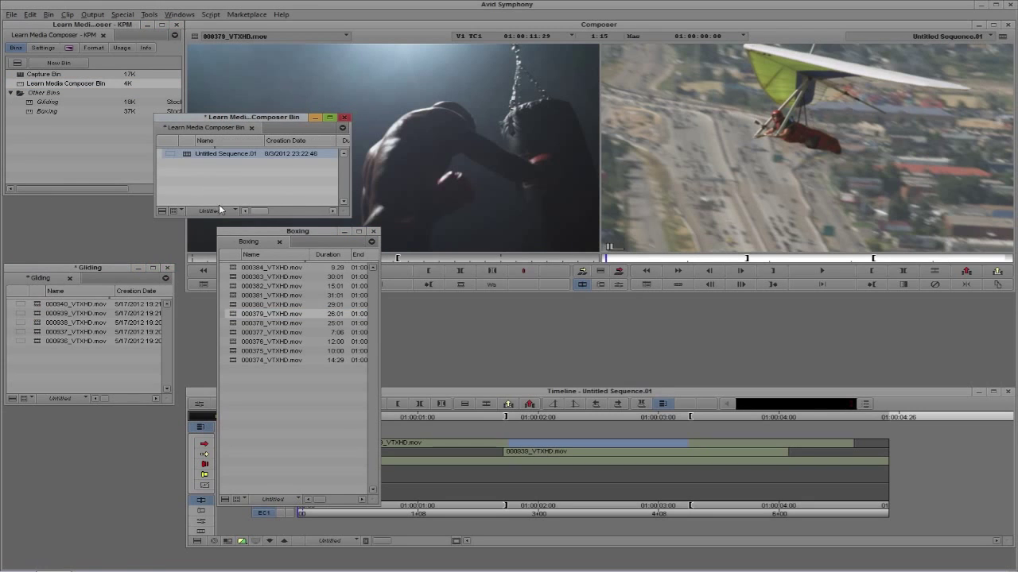
pyautogui.click(167, 268)
pyautogui.click(373, 232)
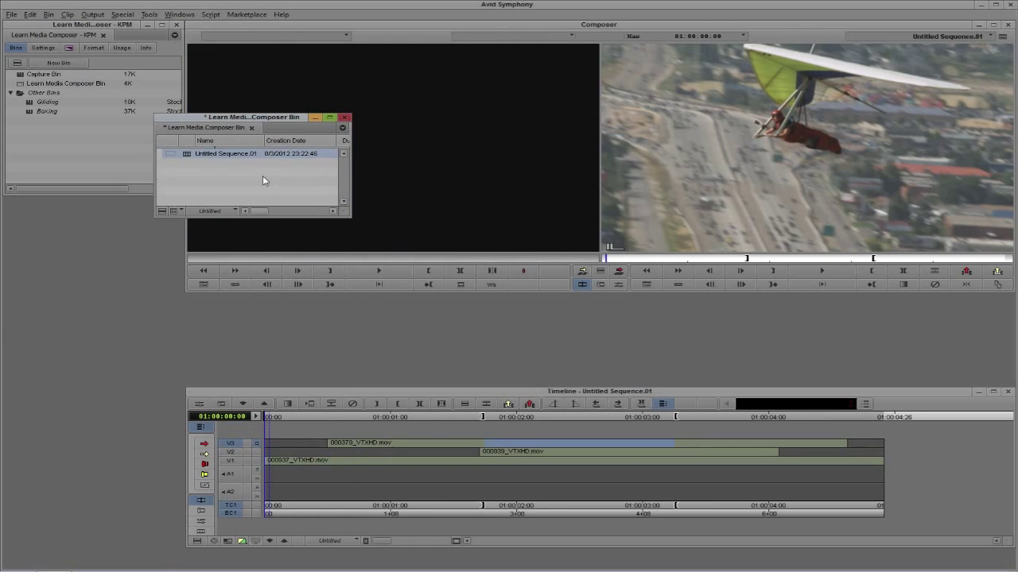
# Place the Learn Media Composer Bin below the project window, enlarge it and rename its sequence "Layered Seqiemce"
pyautogui.click(263, 180)
pyautogui.moveTo(247, 119); pyautogui.dragTo(107, 266)
pyautogui.moveTo(230, 360); pyautogui.dragTo(315, 367)
pyautogui.click(89, 306)
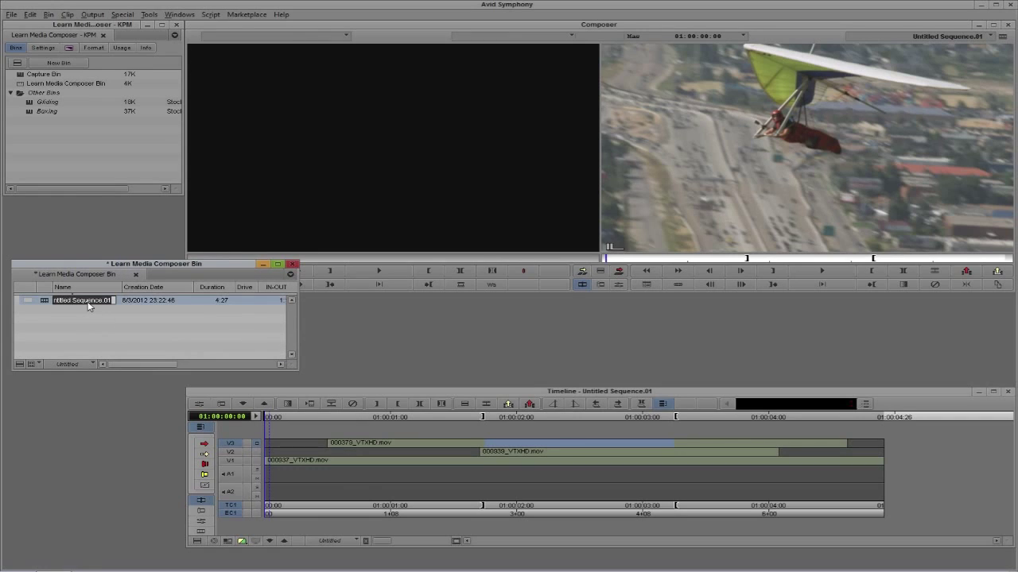
pyautogui.write('Layered Sequence')
# Show the Learn Media Composer Bin in the Clips view and park the playhead at the sequence start
pyautogui.click(83, 364)
pyautogui.click(112, 368)
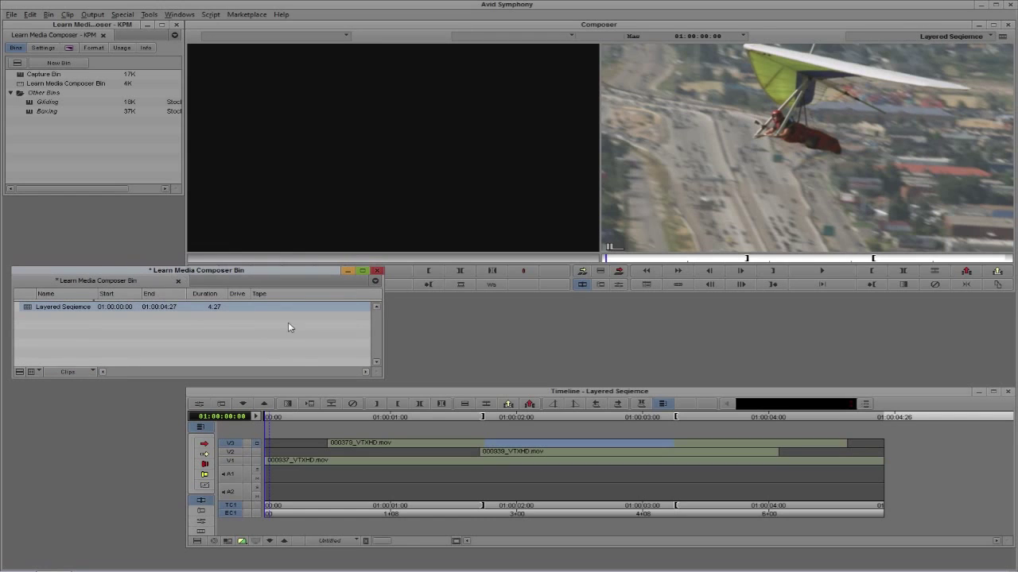
pyautogui.moveTo(470, 467); pyautogui.dragTo(218, 481)
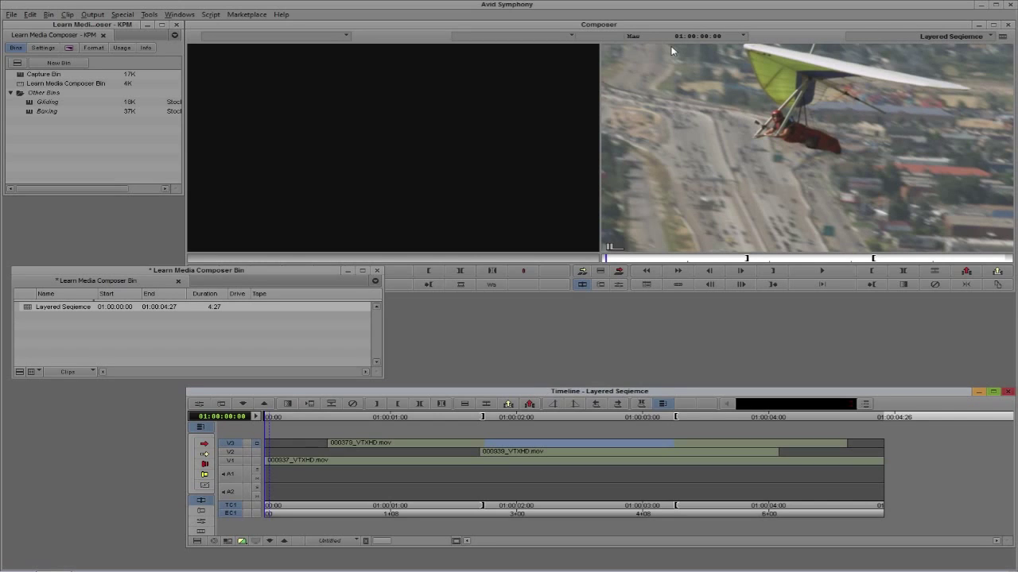
# Change the sequence's starting timecode to 01:01:00:00 in the Sequence Report dialog, then leave it without generating a report
pyautogui.rightClick(694, 138)
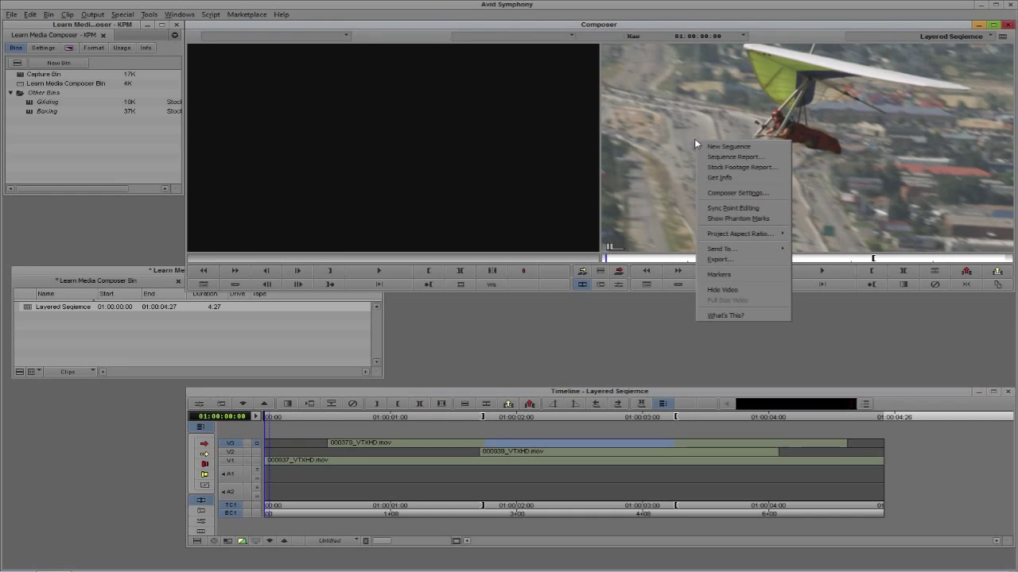
pyautogui.click(757, 157)
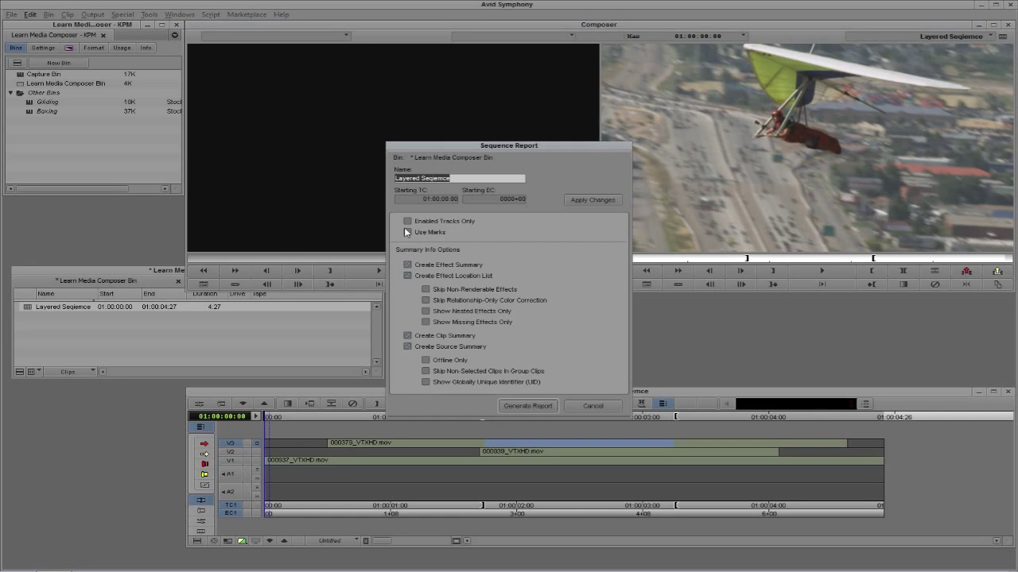
pyautogui.click(426, 199)
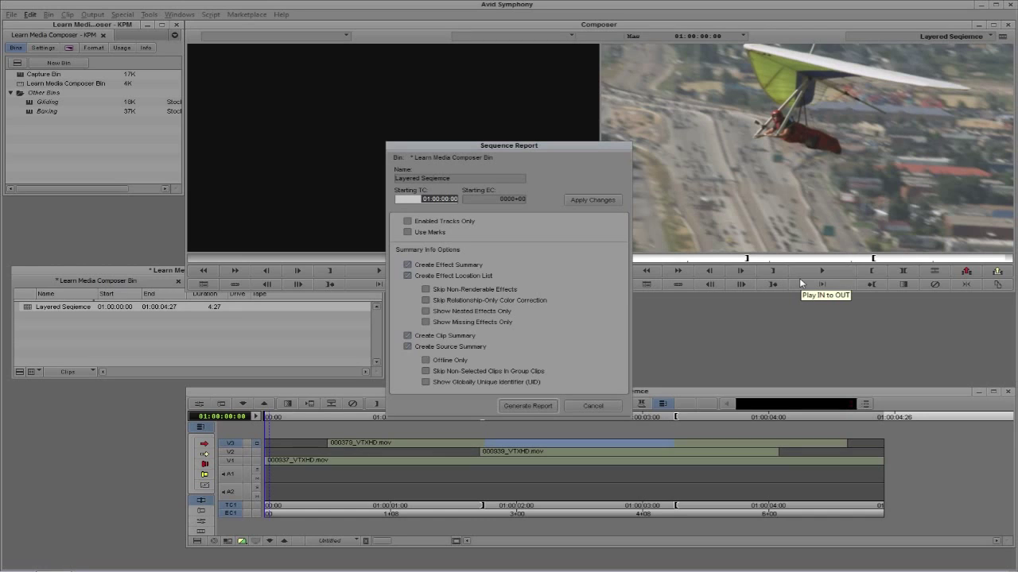
pyautogui.write('01')
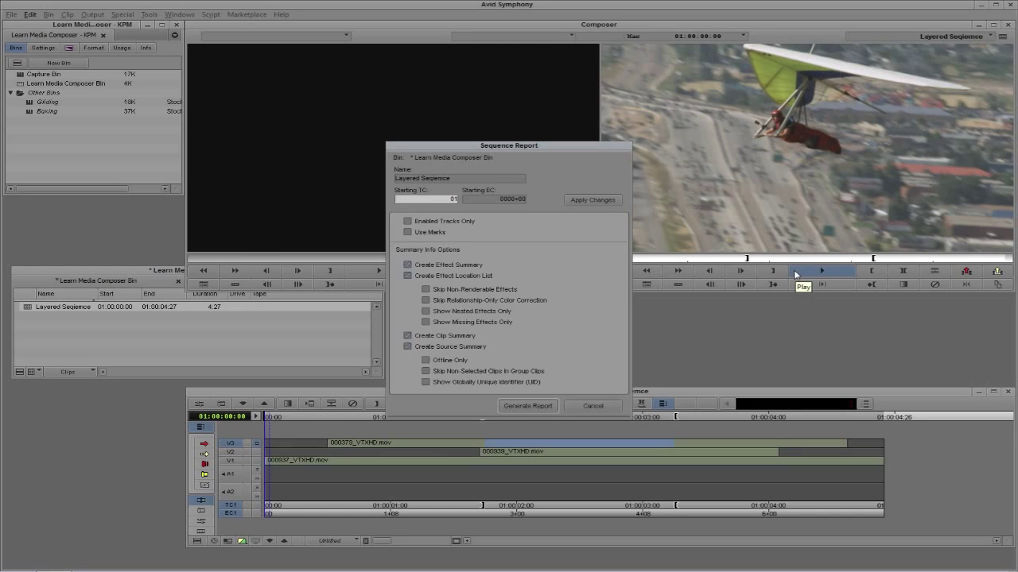
pyautogui.write(':01:00:00')
pyautogui.click(581, 203)
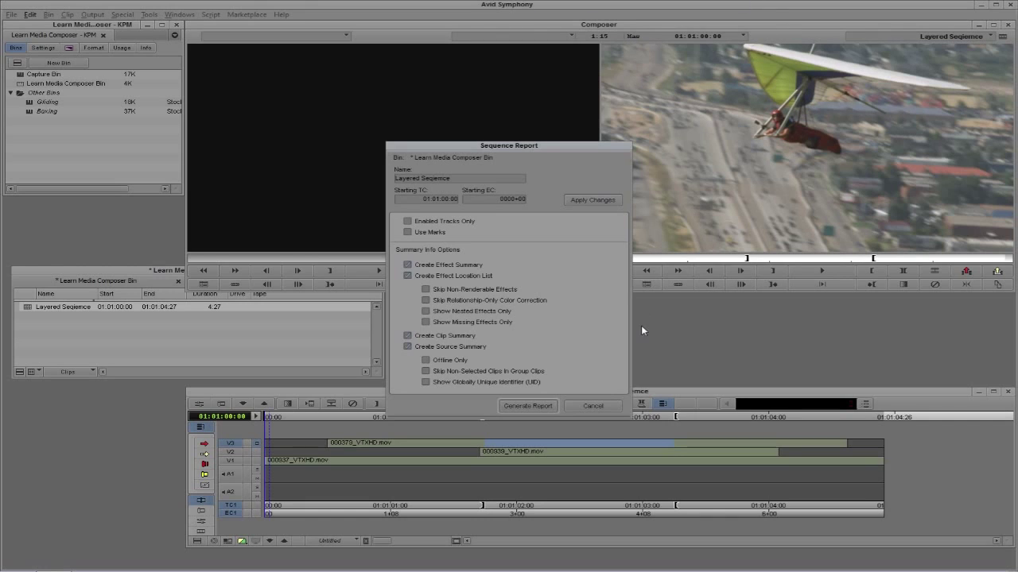
pyautogui.click(593, 405)
# Scrub through the layered clips in the timeline and park the playhead at 01:01:02:05
pyautogui.click(376, 463)
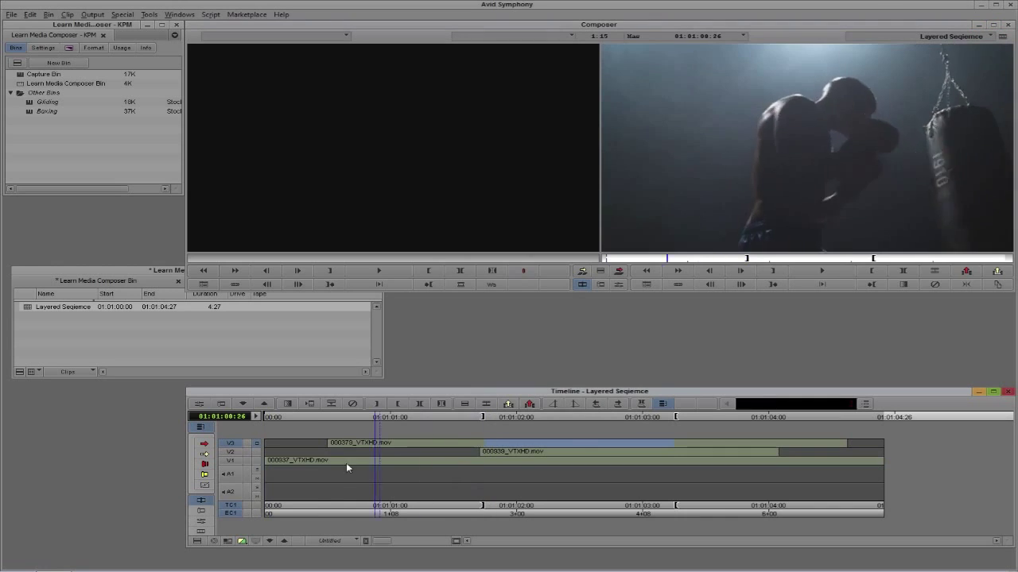
pyautogui.moveTo(346, 463); pyautogui.dragTo(517, 456)
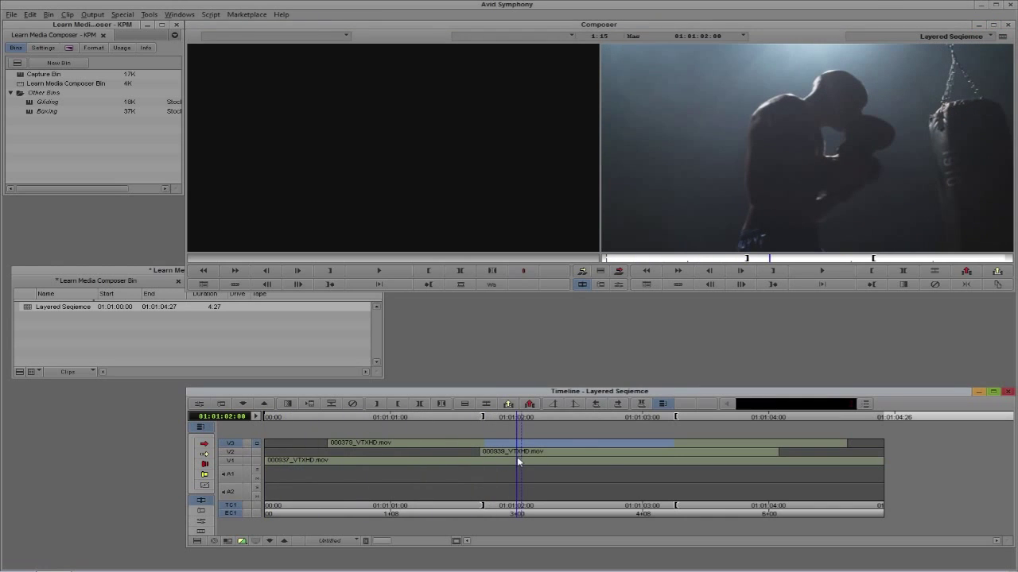
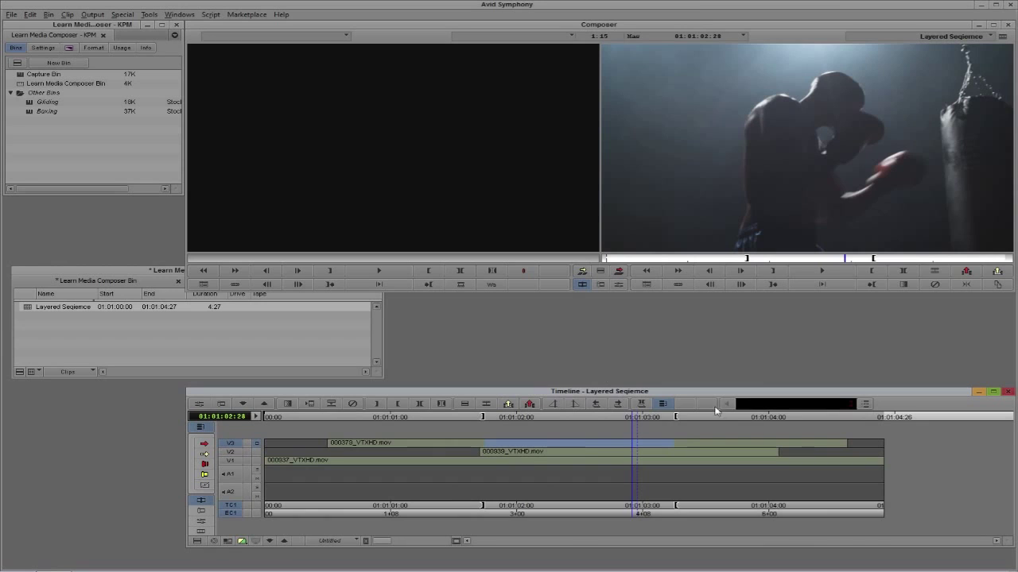
pyautogui.click(596, 462)
pyautogui.moveTo(591, 462); pyautogui.dragTo(538, 459)
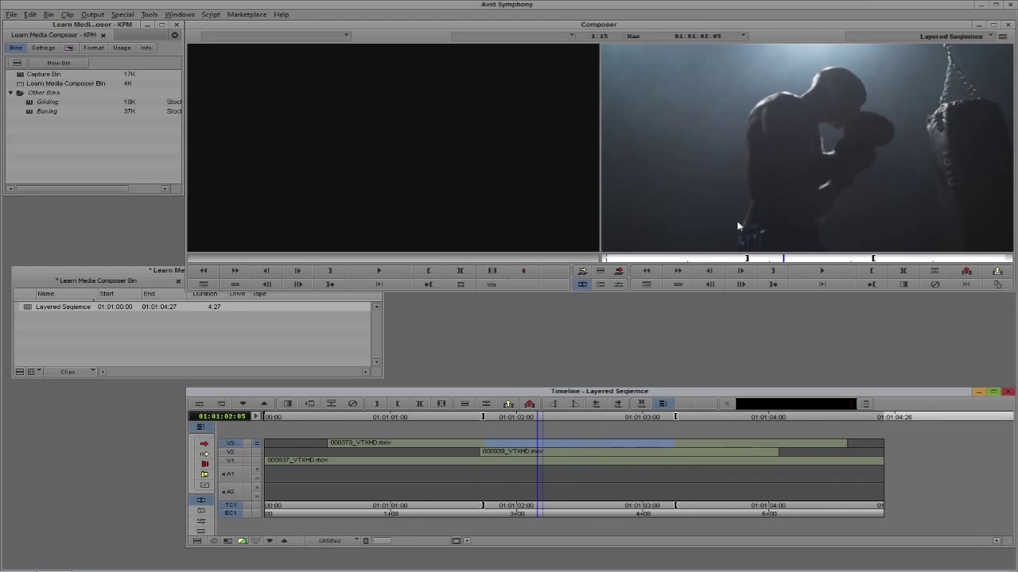
# Open the Gliding bin and load clip 000940_VTXHD.mov into the source monitor
pyautogui.click(29, 104)
pyautogui.doubleClick(29, 104)
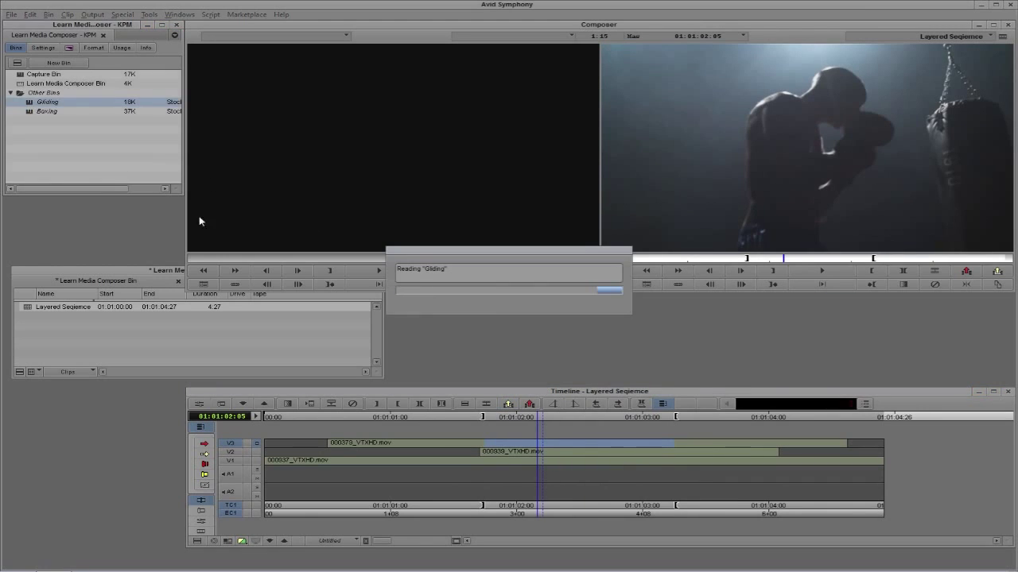
pyautogui.moveTo(116, 303); pyautogui.dragTo(311, 214)
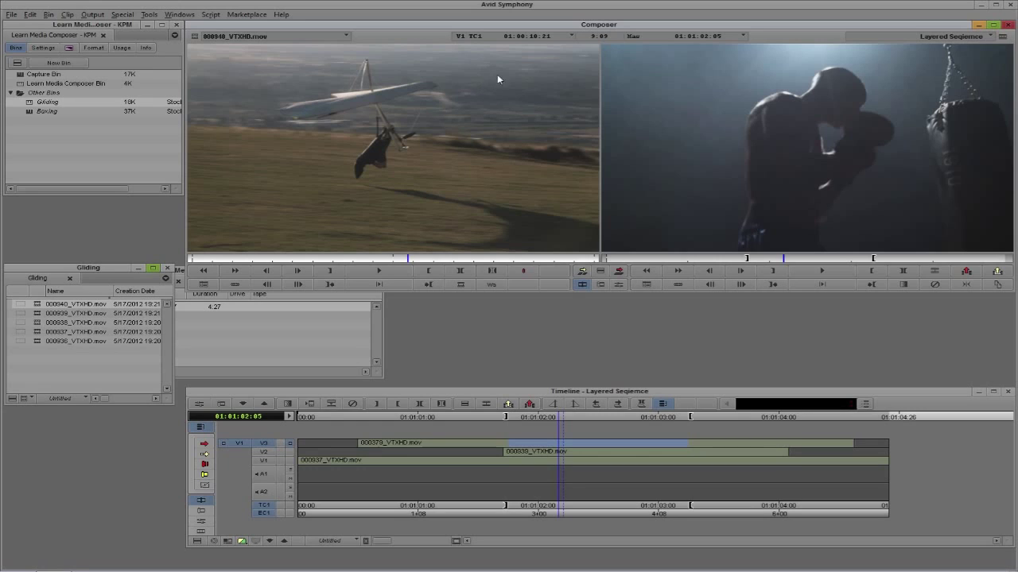
# Examine the timecode display options for the source clip and for the sequence in the Composer window
pyautogui.click(567, 35)
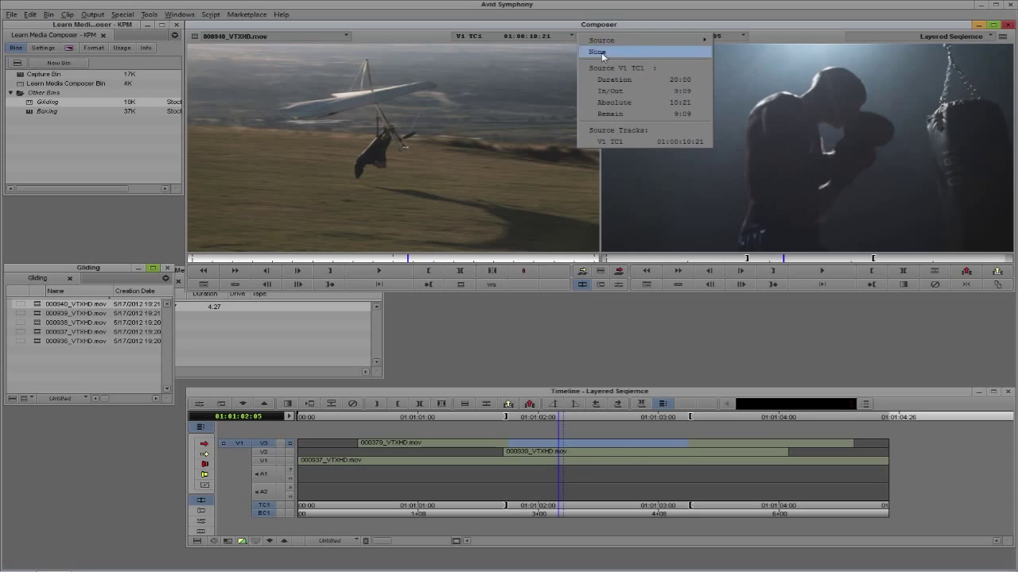
pyautogui.moveTo(603, 47)
pyautogui.moveTo(719, 41)
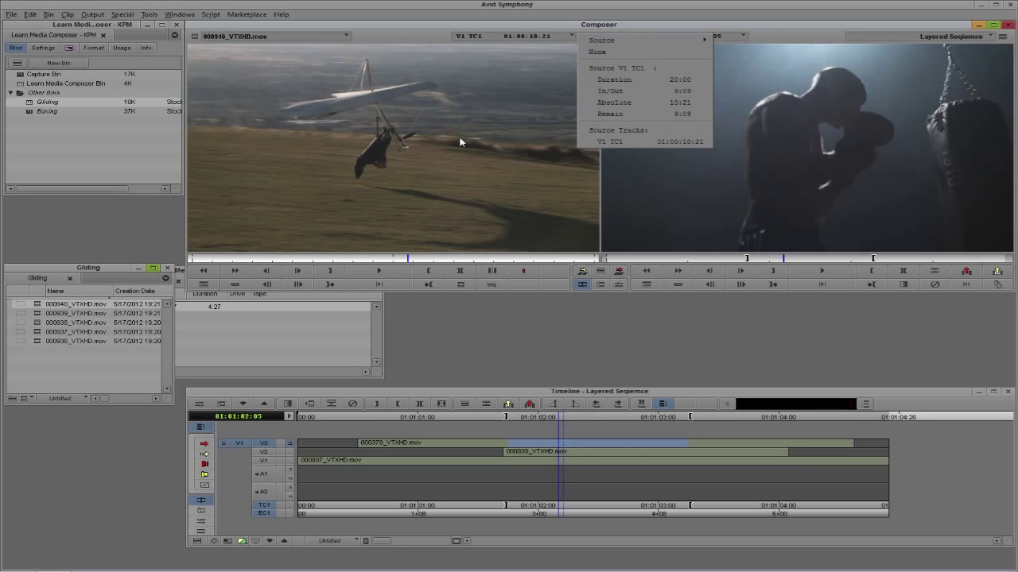
pyautogui.click(611, 90)
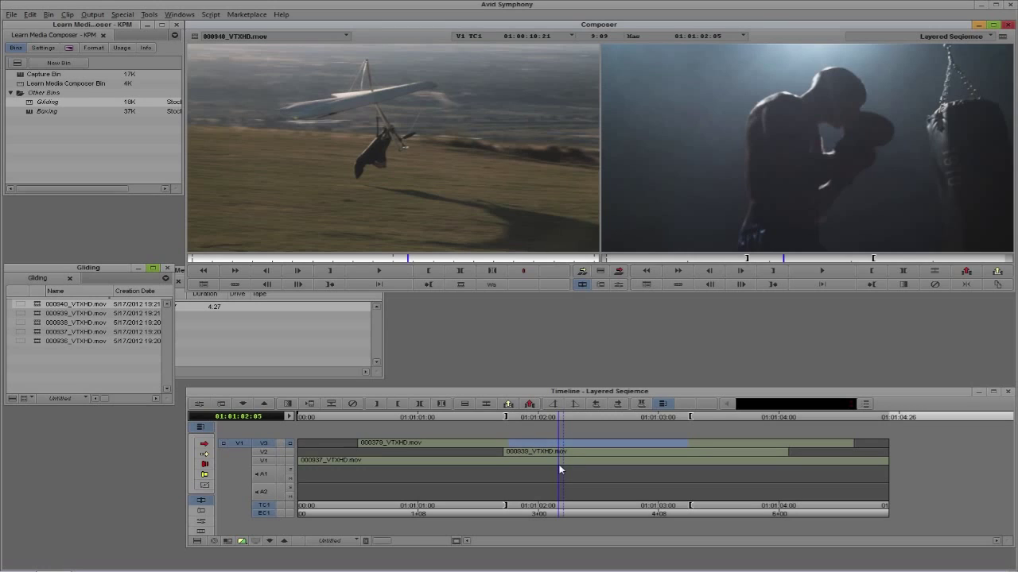
pyautogui.click(743, 39)
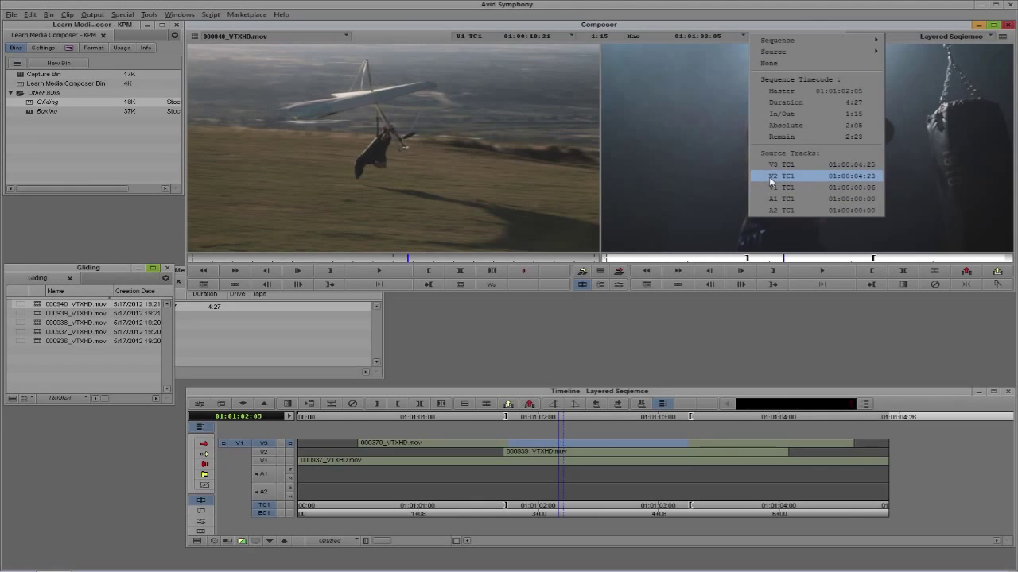
# Delete the empty audio tracks A1 and A2 and review the sequence's source track timecode options
pyautogui.click(556, 486)
pyautogui.click(267, 491)
pyautogui.click(264, 473)
pyautogui.click(264, 444)
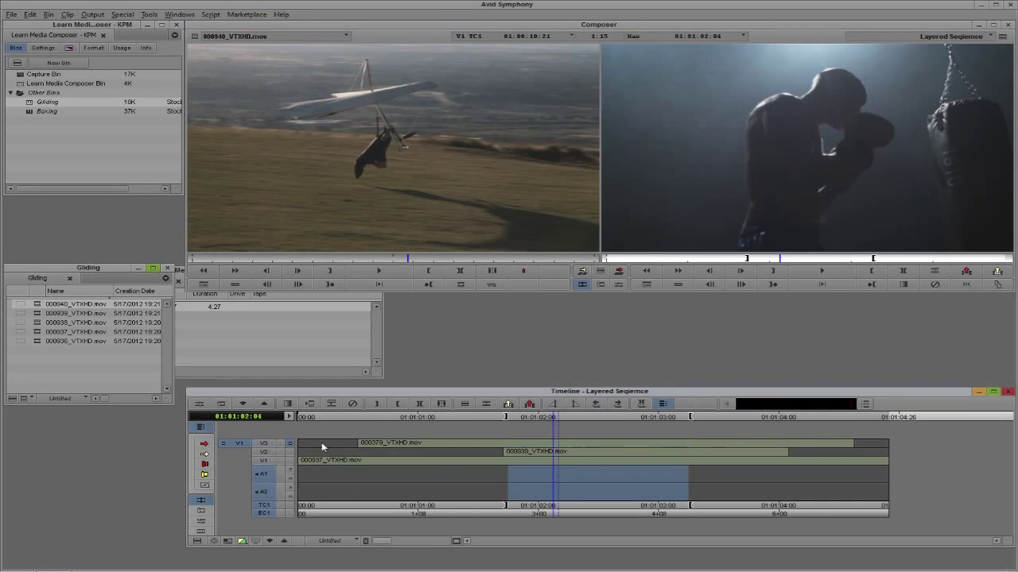
pyautogui.press('Delete')
pyautogui.click(502, 298)
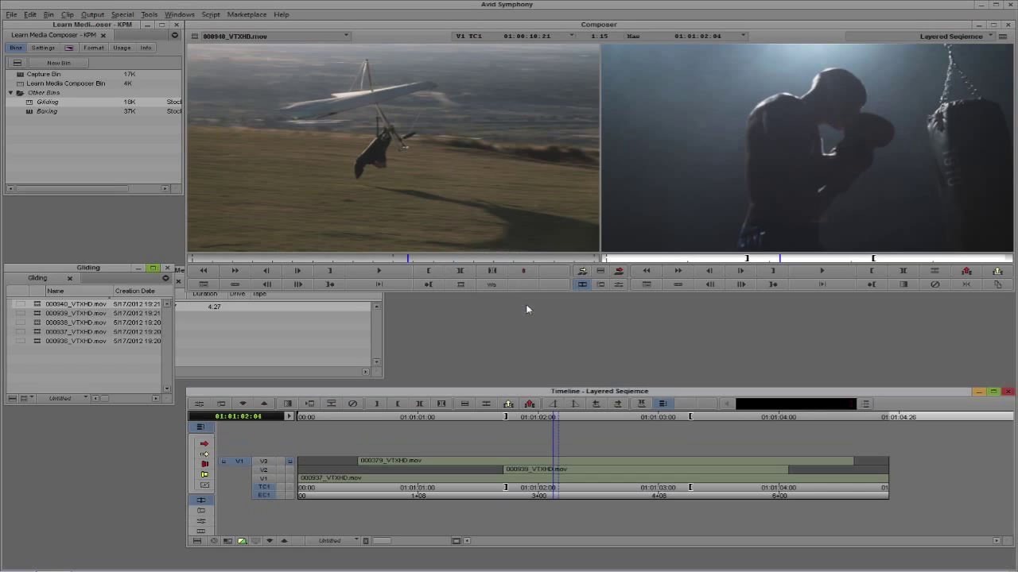
pyautogui.click(742, 38)
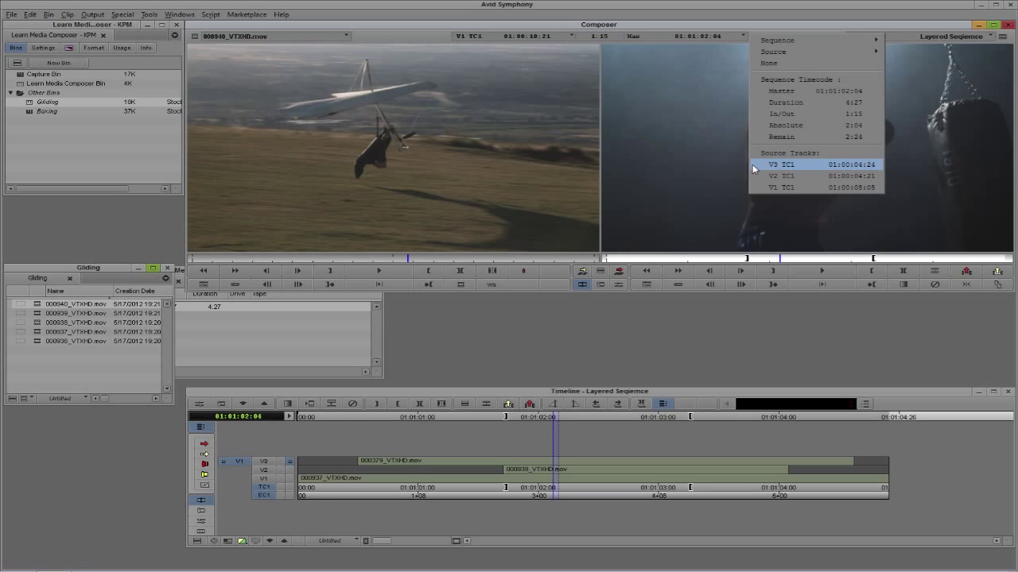
pyautogui.click(676, 149)
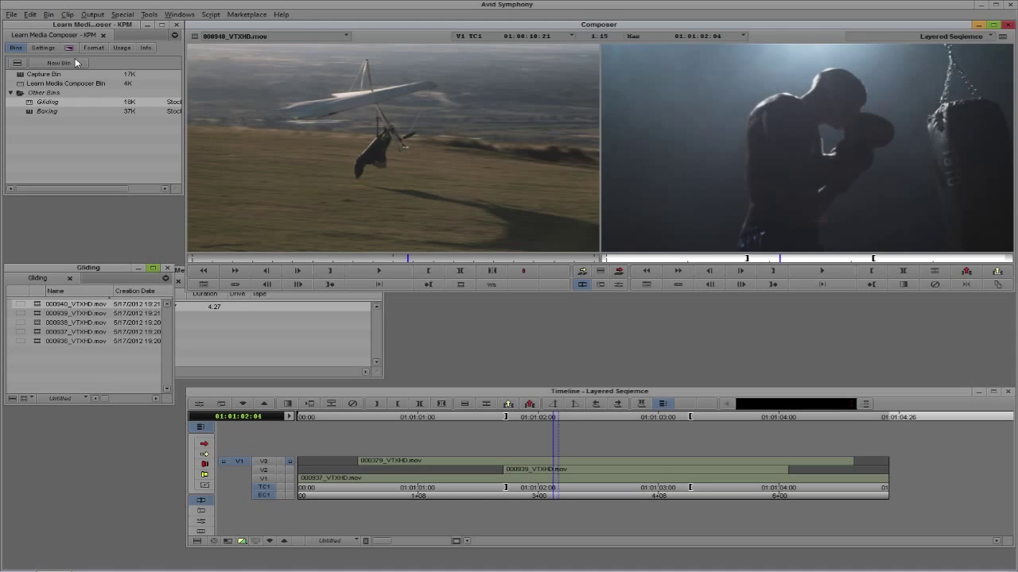
# Turn off Center Duration in the Composer settings and apply the change
pyautogui.click(44, 47)
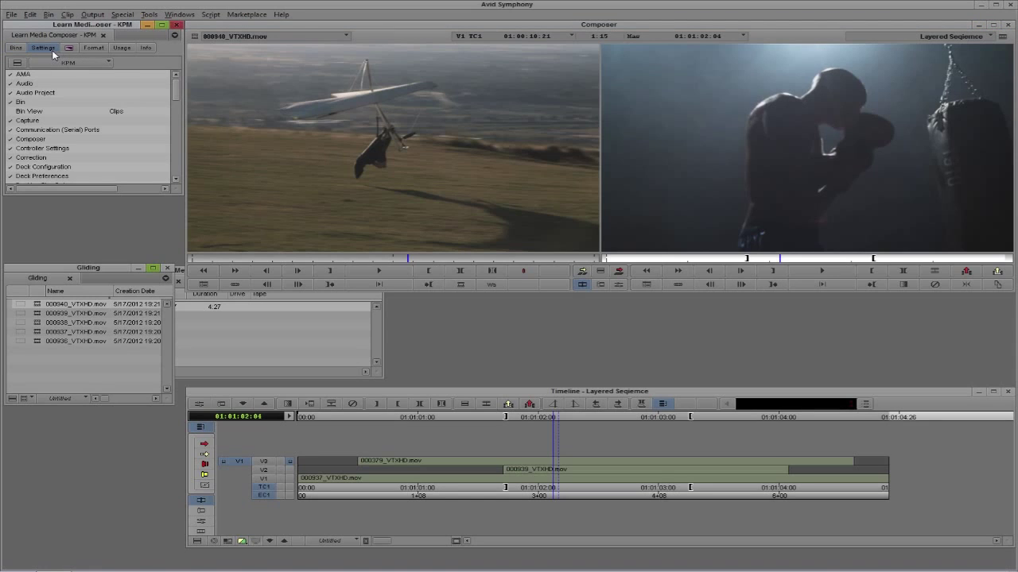
pyautogui.doubleClick(32, 140)
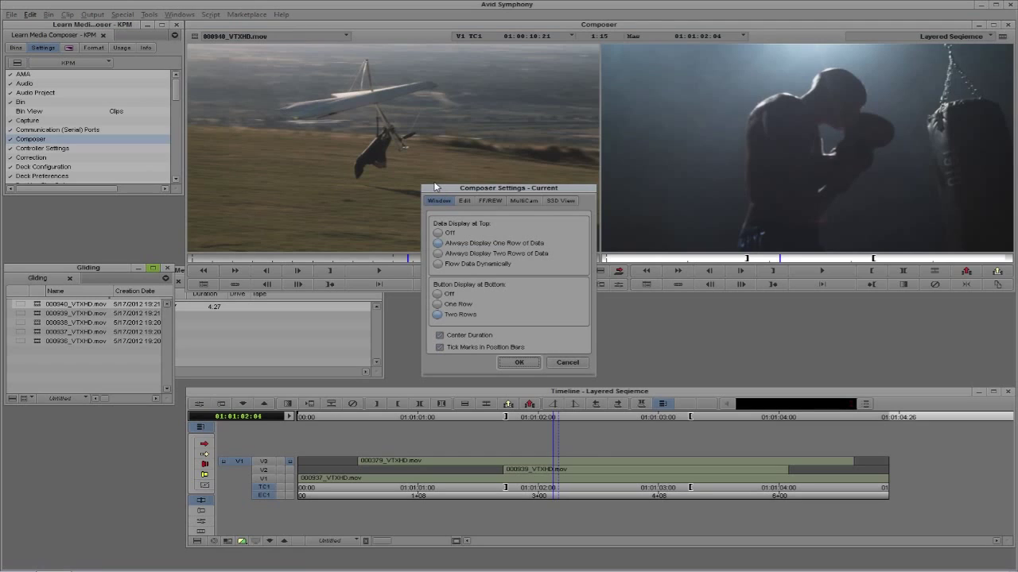
pyautogui.click(440, 336)
pyautogui.click(441, 338)
pyautogui.click(516, 364)
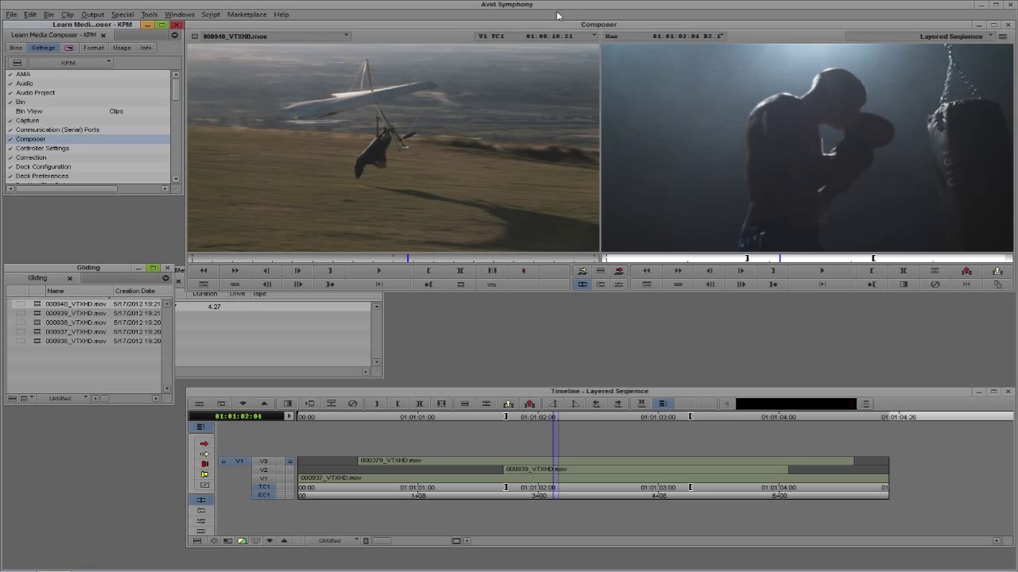
# Turn Center Duration back on in the Composer settings
pyautogui.doubleClick(37, 140)
pyautogui.click(458, 337)
pyautogui.click(517, 362)
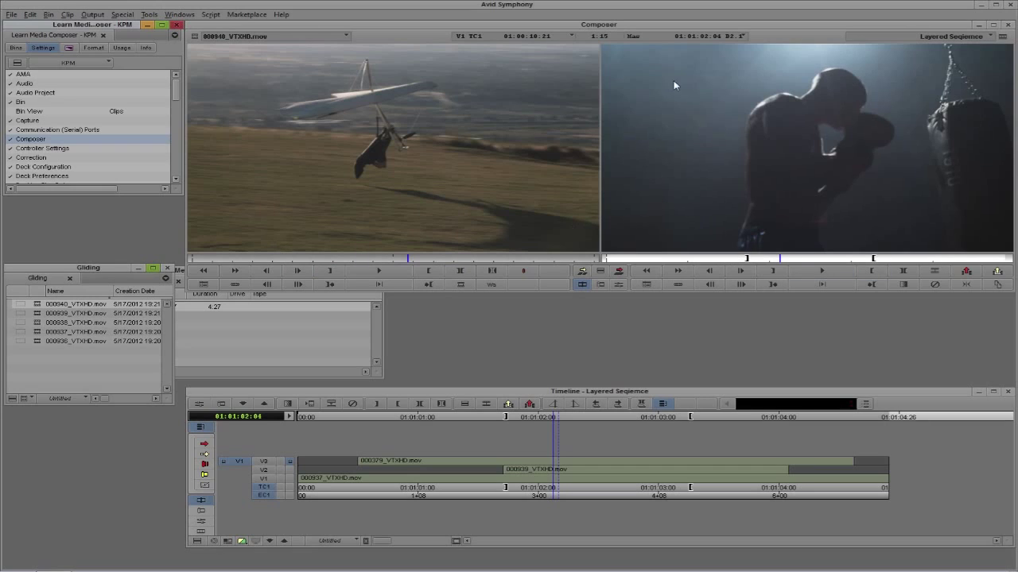
# Turn Tick Marks in Position Bars off in the Composer settings, apply the change, and re-enable the option
pyautogui.doubleClick(39, 139)
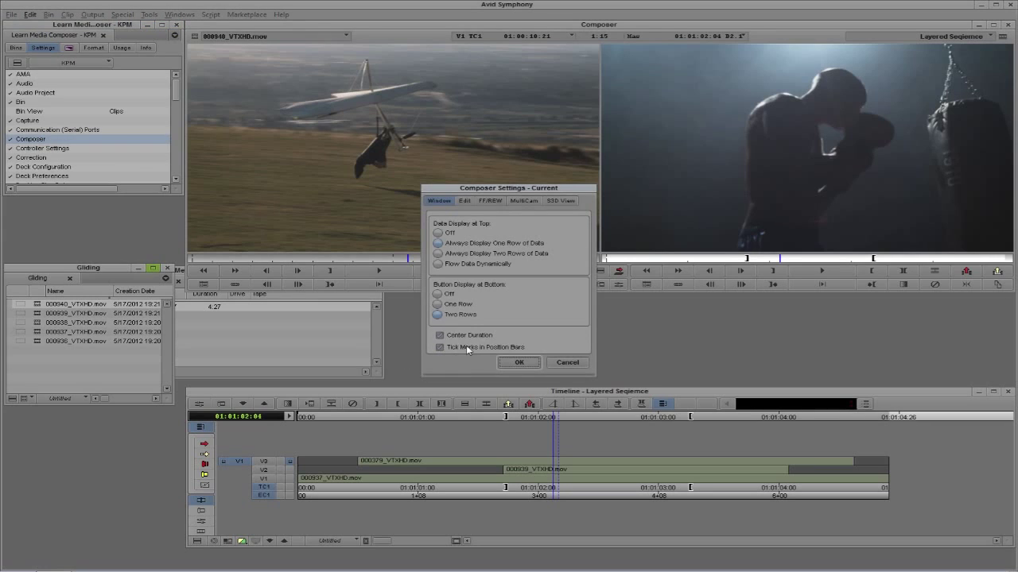
pyautogui.click(518, 362)
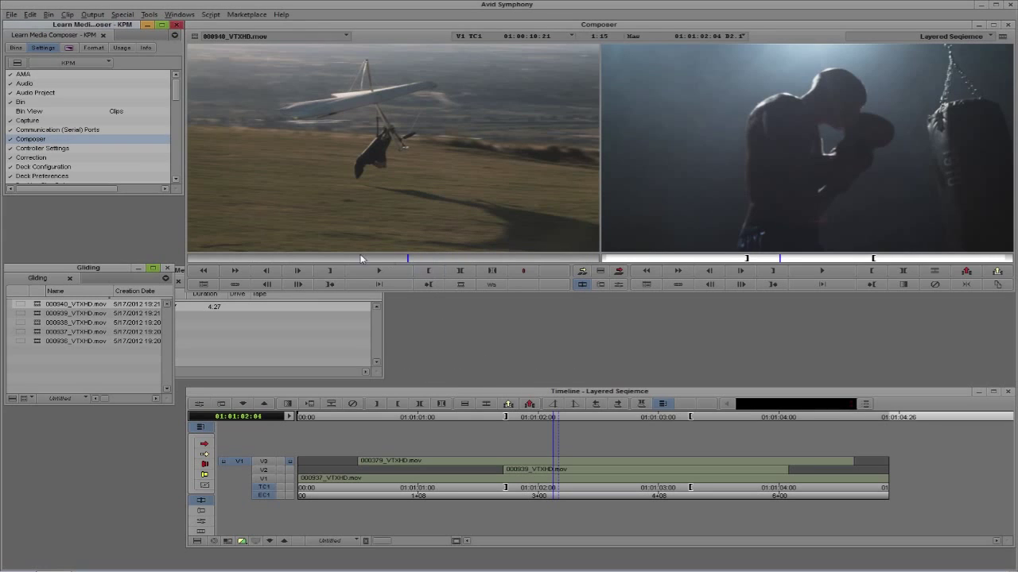
pyautogui.doubleClick(61, 142)
pyautogui.click(439, 347)
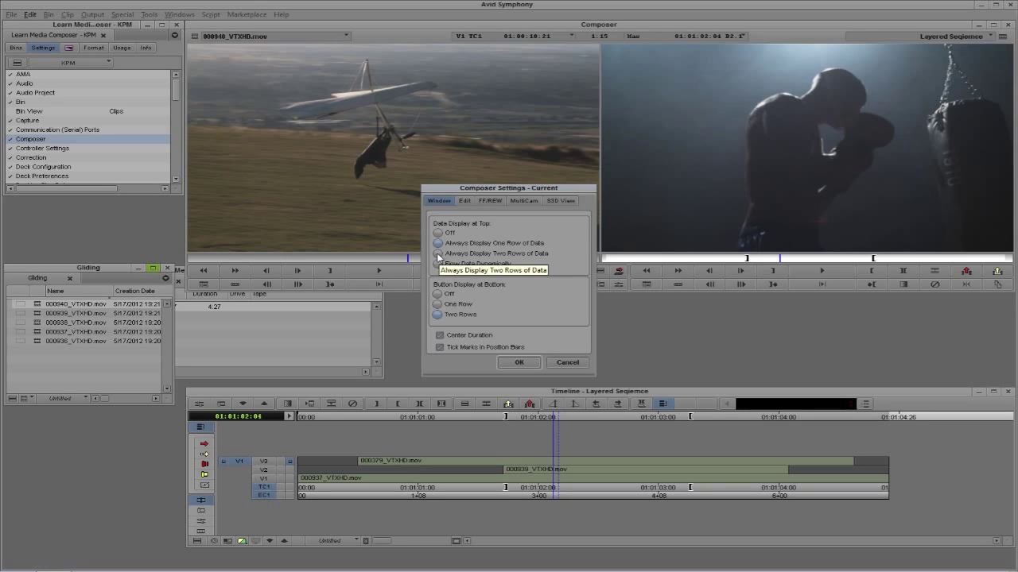
# Set the Composer to always display two rows of data and show V1 TC1 in the sequence's second row
pyautogui.click(437, 253)
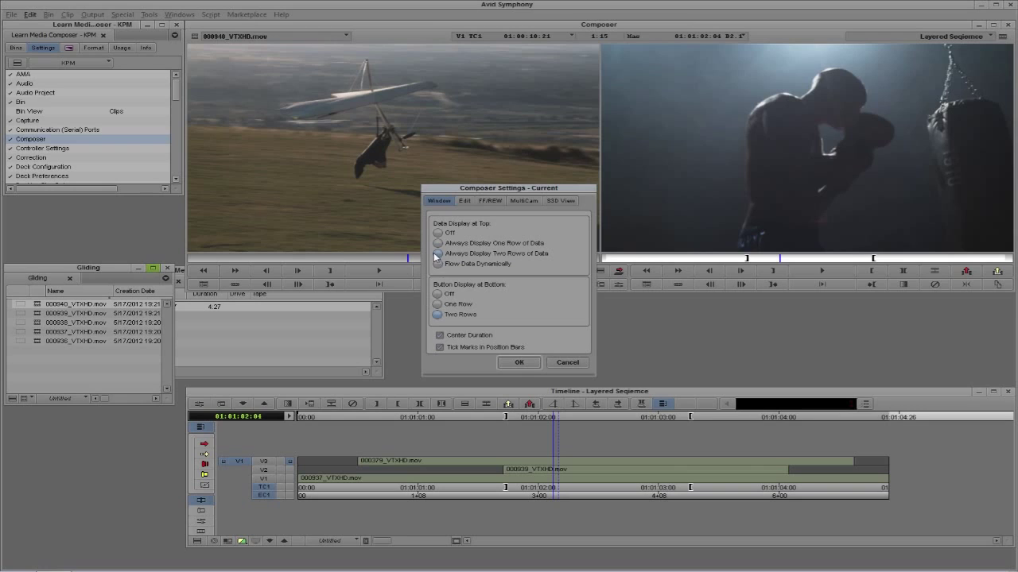
pyautogui.click(518, 363)
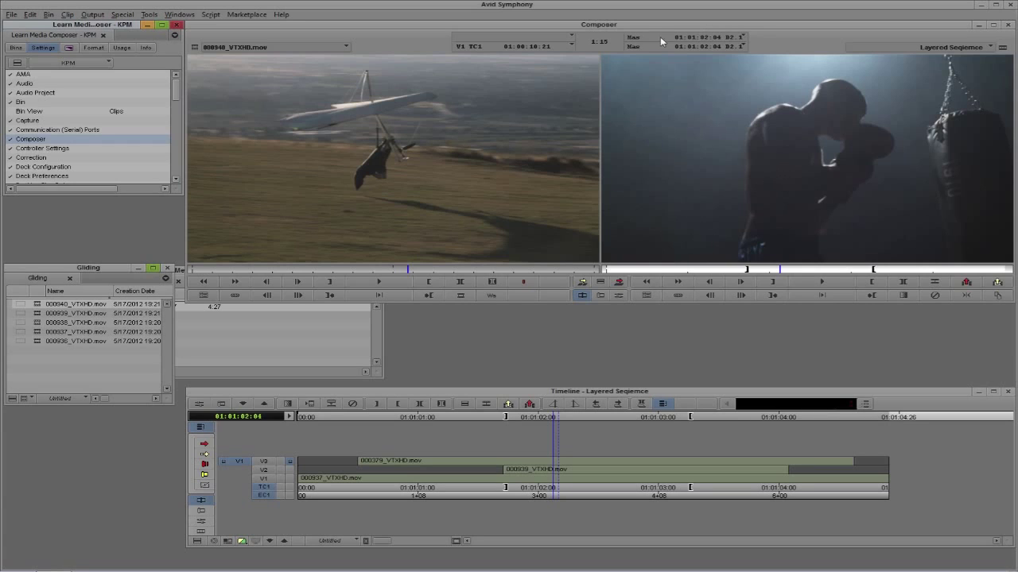
pyautogui.click(731, 46)
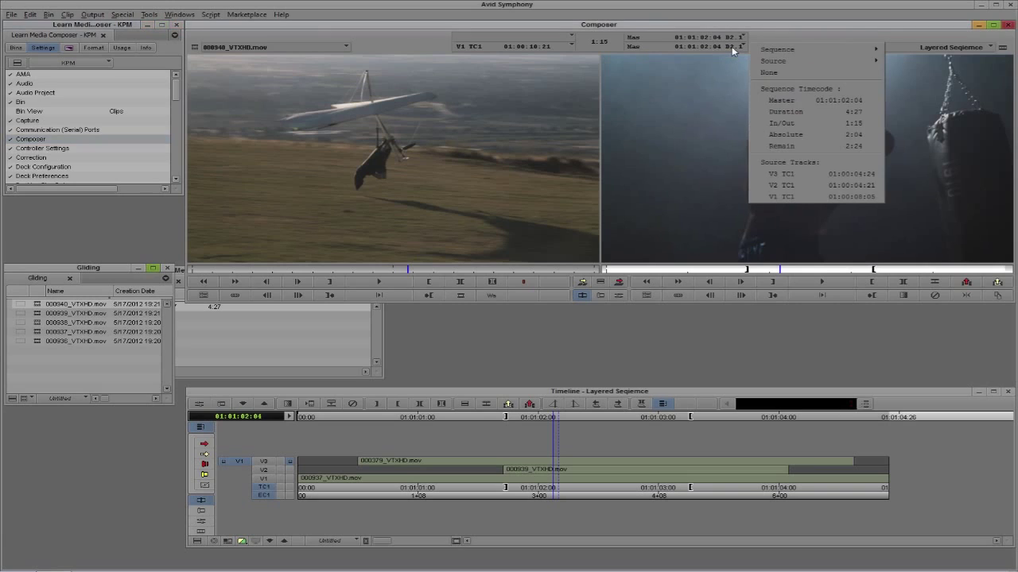
pyautogui.click(787, 197)
# Move the V2 clip to V1 at 01:01:02:04, overwrite the V3 clip onto V1 directly after it, and park at 01:01:02:29
pyautogui.click(205, 444)
pyautogui.moveTo(532, 469); pyautogui.dragTo(557, 478)
pyautogui.moveTo(715, 461); pyautogui.dragTo(928, 486)
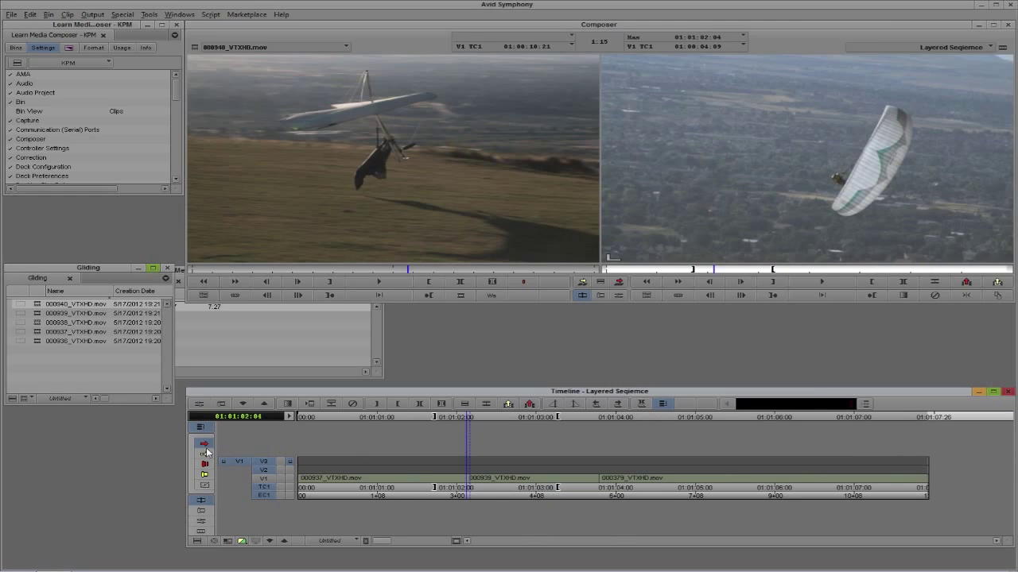
pyautogui.click(417, 488)
pyautogui.moveTo(416, 488); pyautogui.dragTo(535, 483)
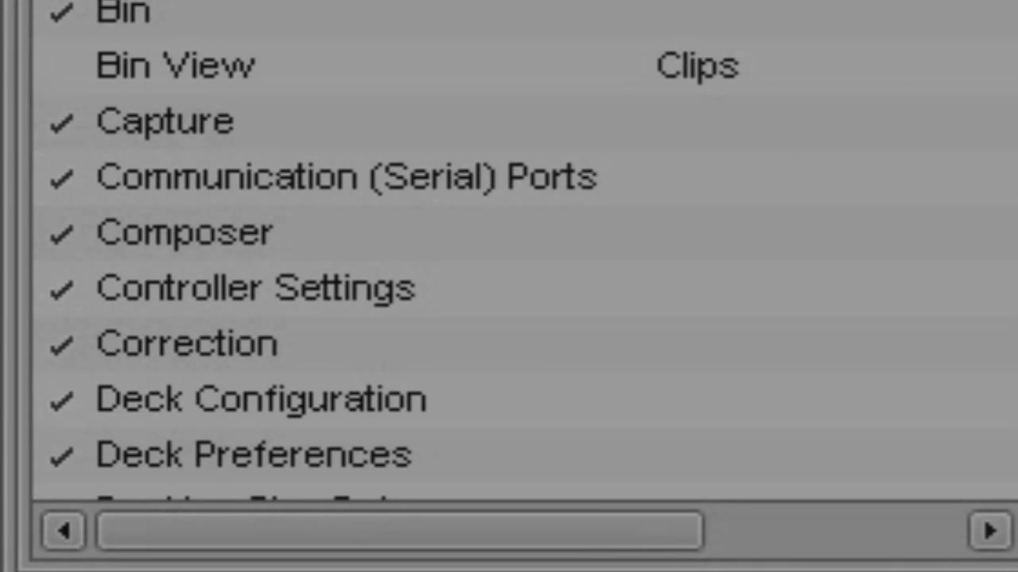
# Set the Composer's bottom button display to One Row and bring the Learn Media Composer Bin to the front
pyautogui.click(208, 234)
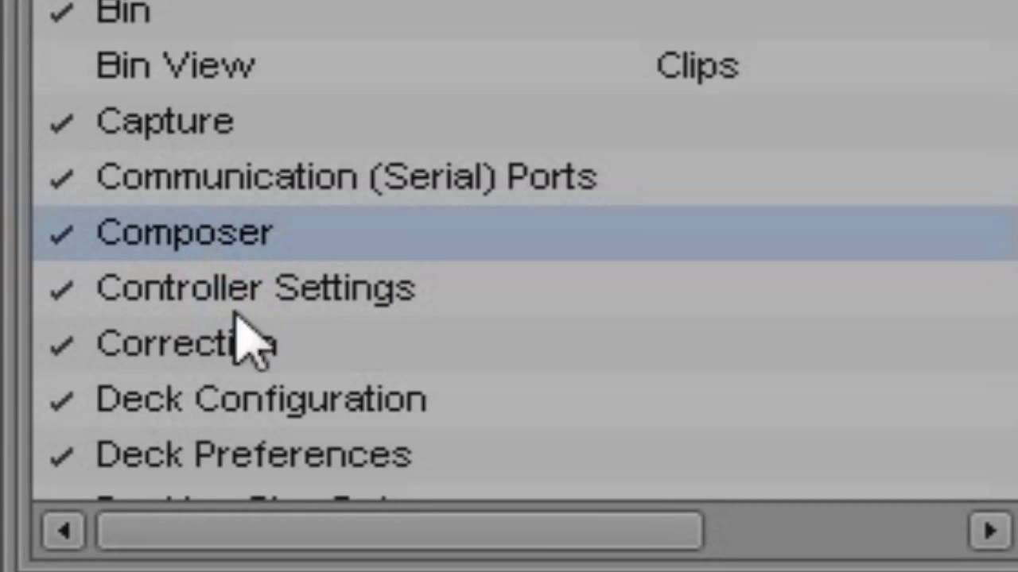
pyautogui.doubleClick(159, 234)
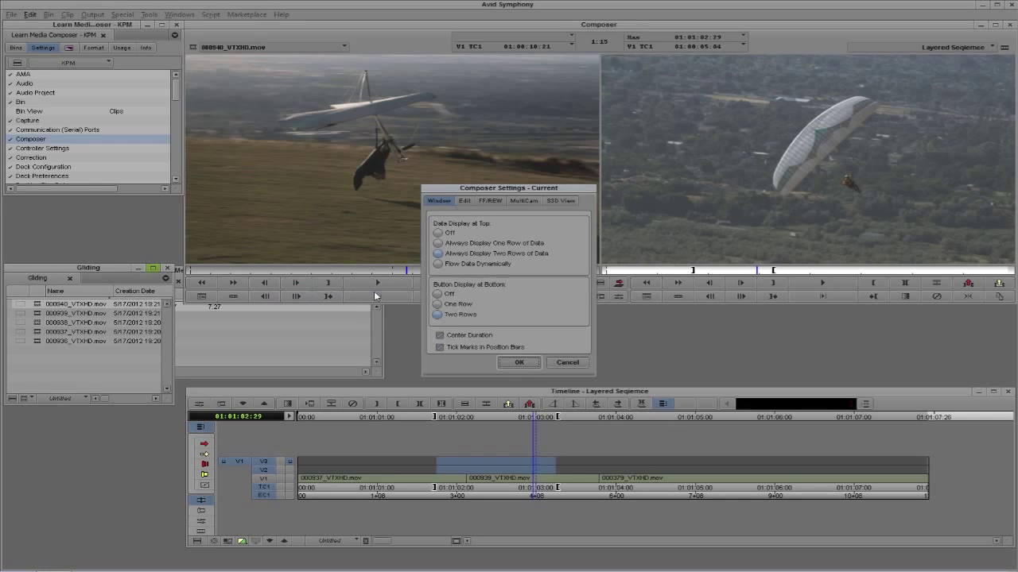
pyautogui.click(437, 304)
pyautogui.click(517, 363)
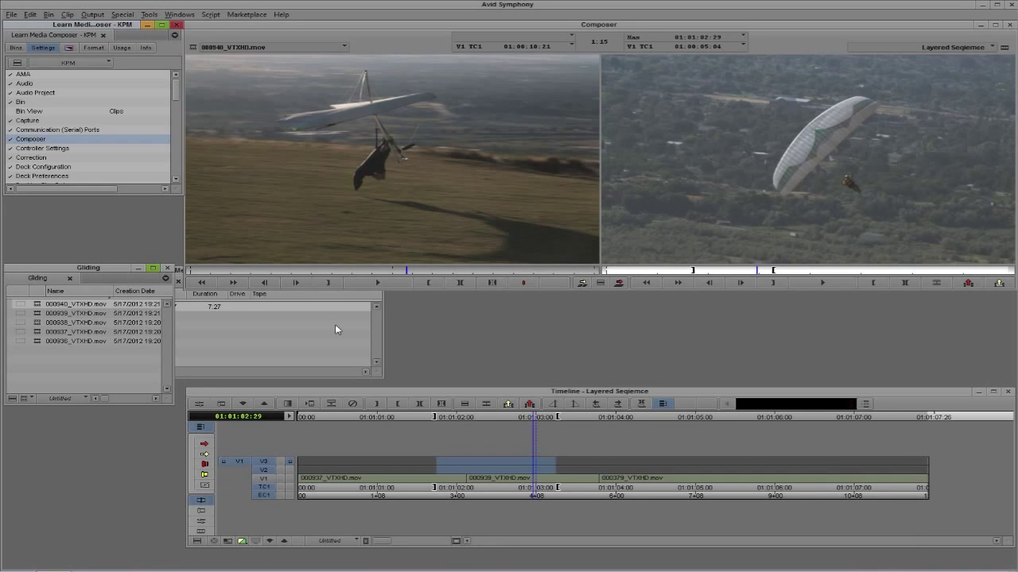
pyautogui.click(335, 329)
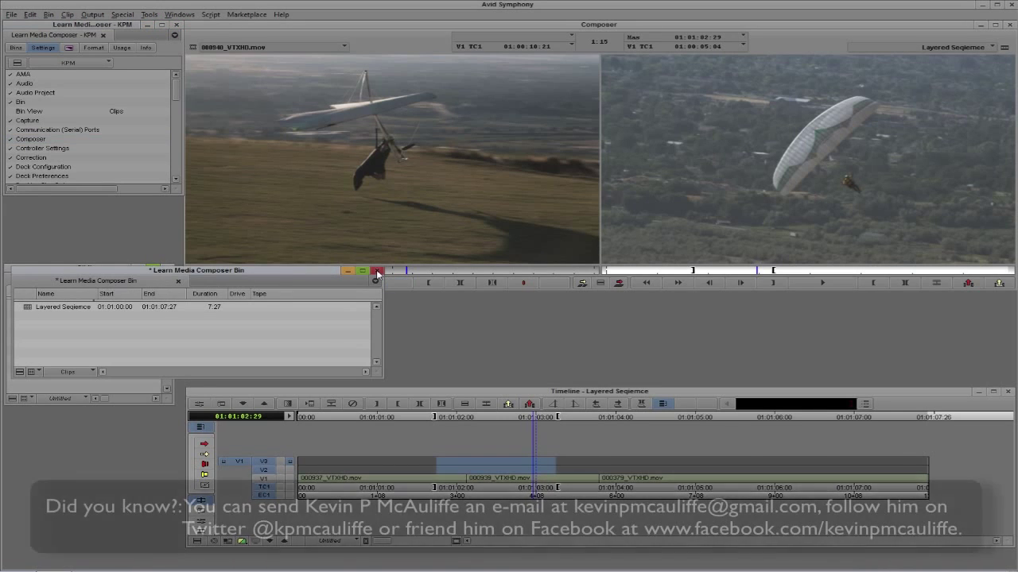